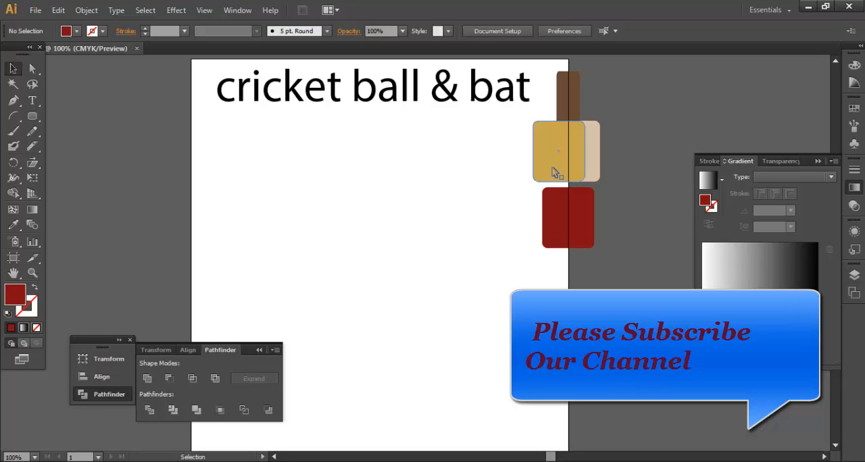
drag(538, 112, 584, 262)
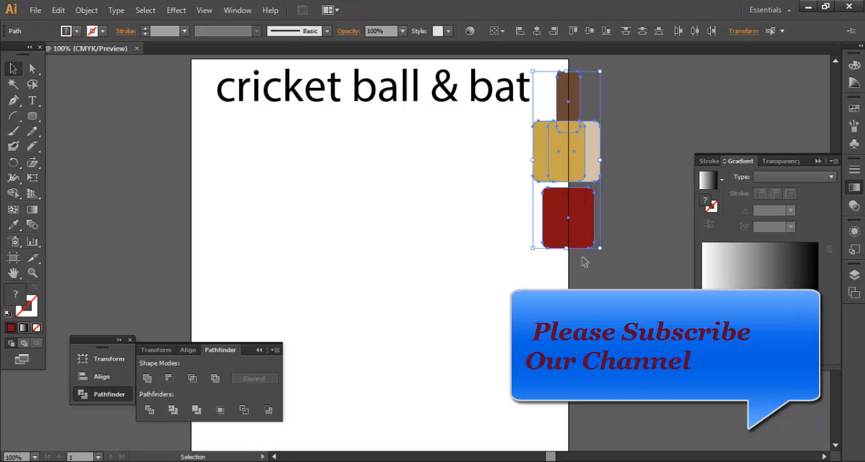
click(440, 299)
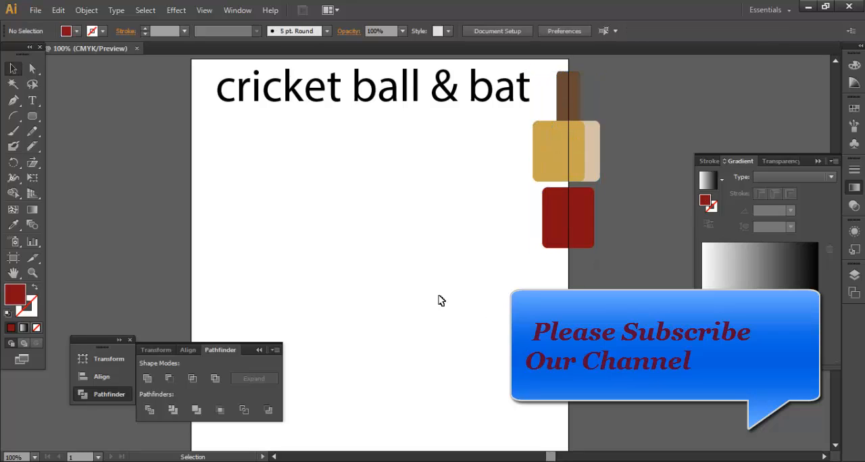
Step: Draw a tall, narrow rounded rectangle below the title as the bat's blade
click(34, 117)
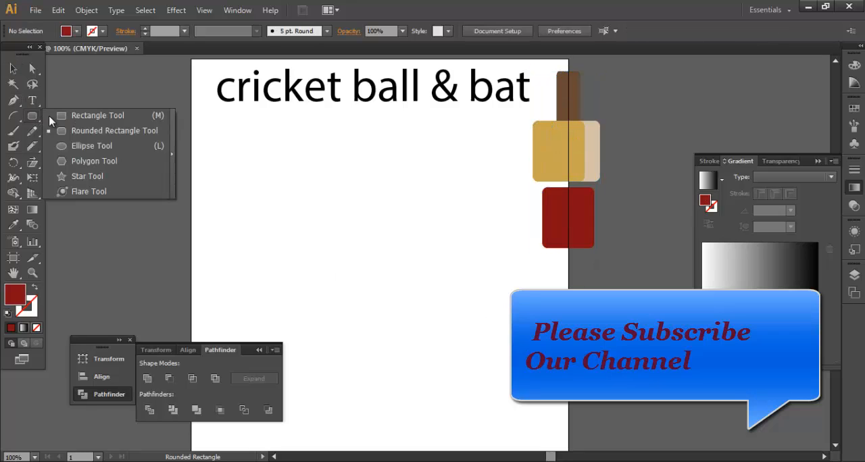
click(81, 131)
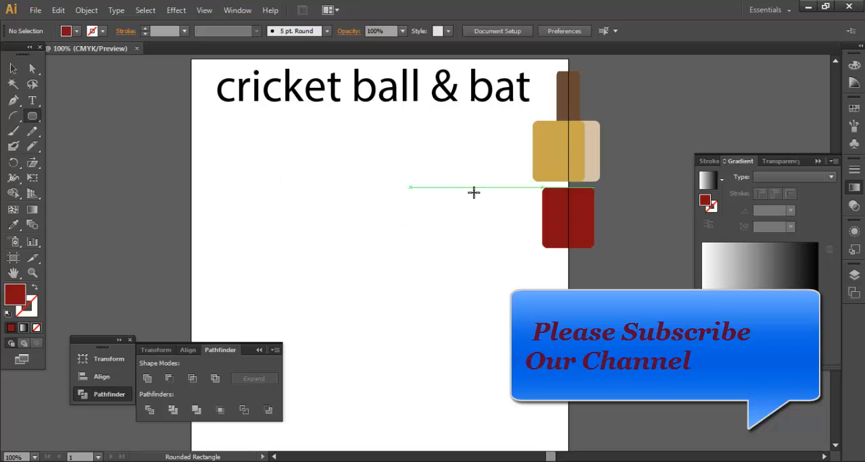
drag(427, 148, 488, 364)
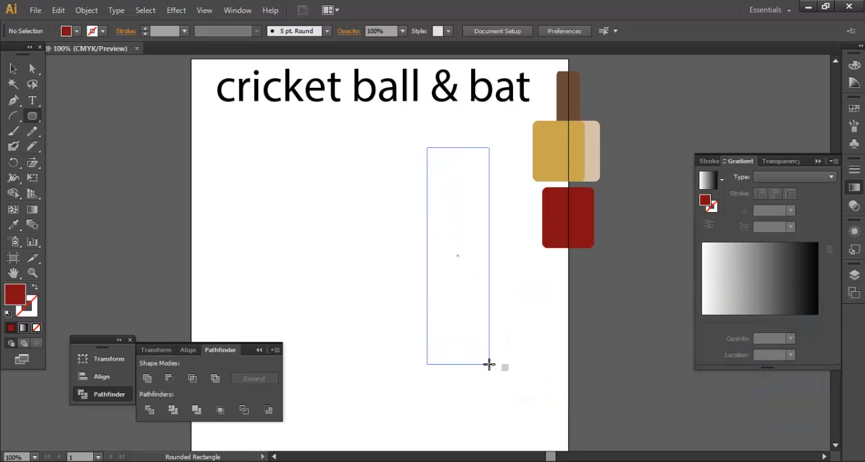
key(Up)
key(Up)
key(Up)
key(Up)
key(Up)
key(Up)
key(Up)
key(Up)
drag(489, 364, 489, 387)
key(Down)
key(Down)
key(Down)
key(Down)
key(Down)
click(12, 68)
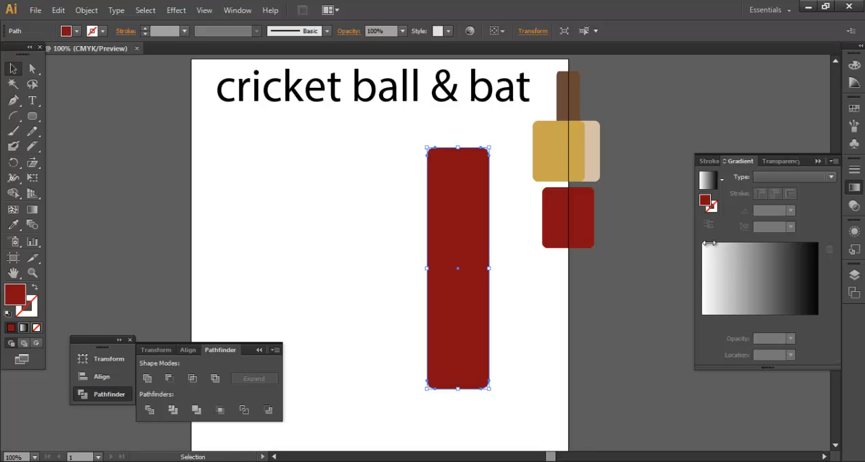
Step: Fill the blade with a linear gradient and set its starting stop to green, C 100, M 0, Y 100, K 0
click(755, 295)
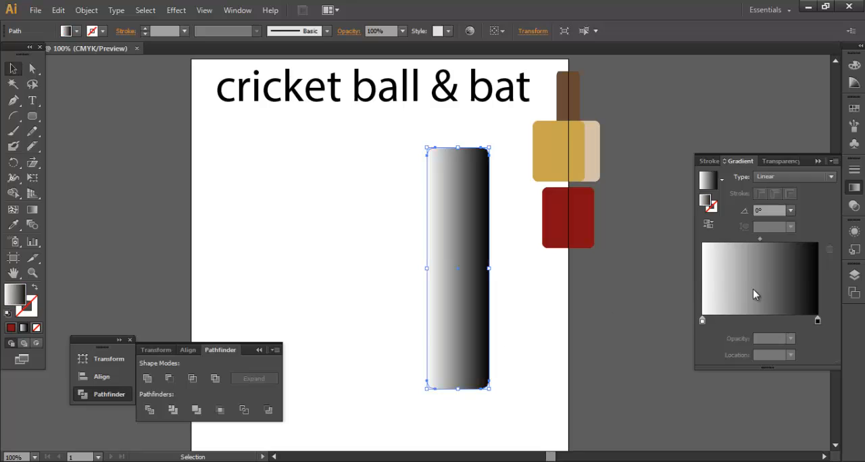
double_click(702, 320)
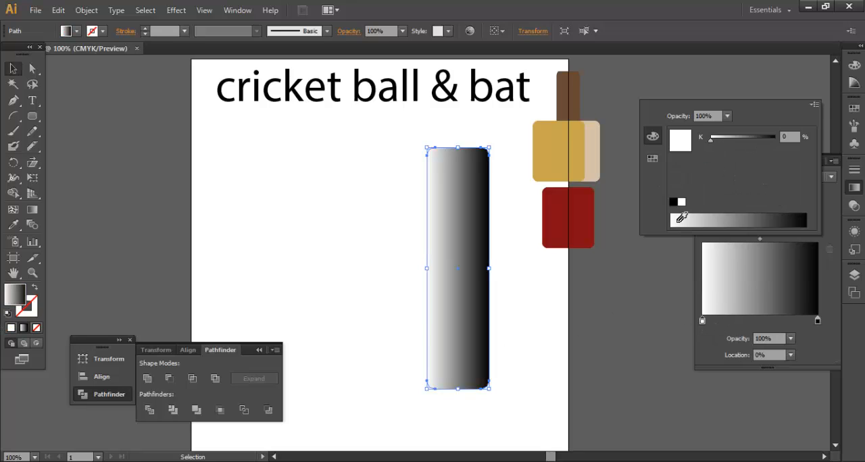
click(652, 158)
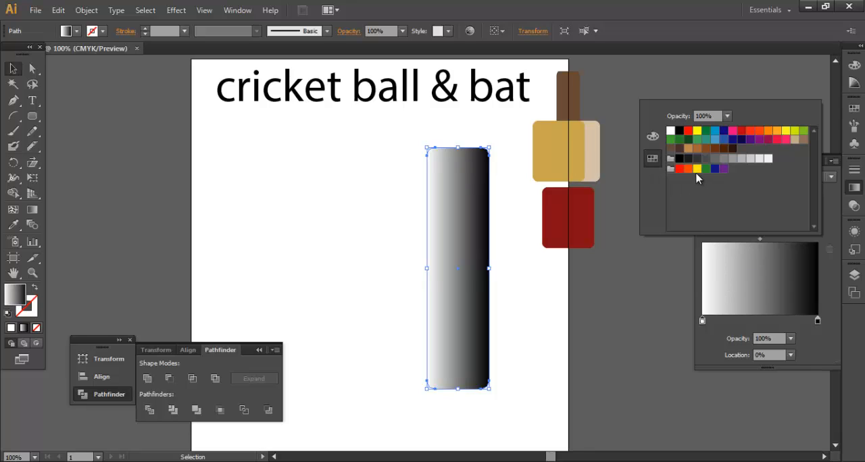
click(697, 169)
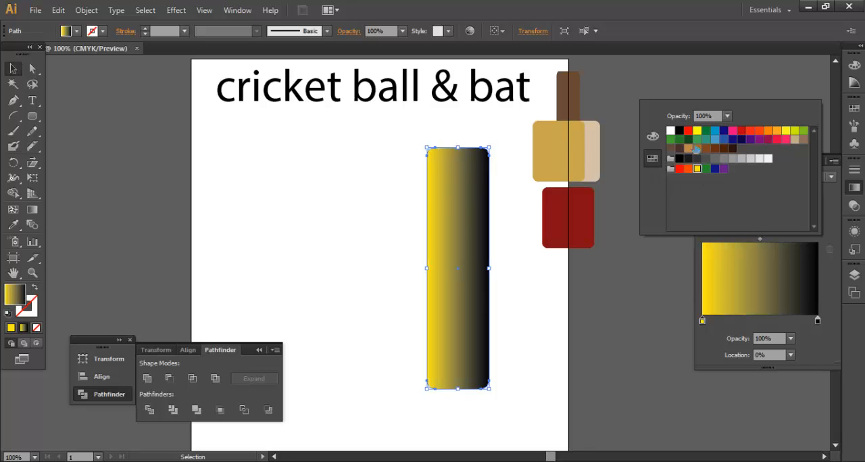
click(697, 140)
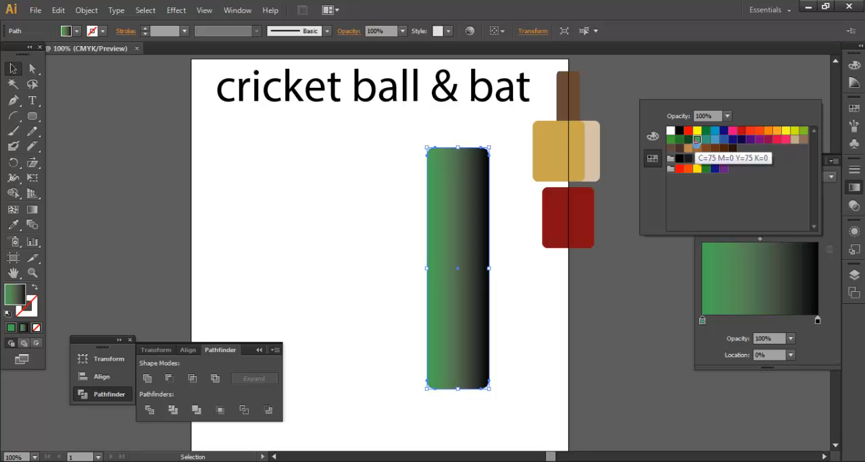
click(652, 136)
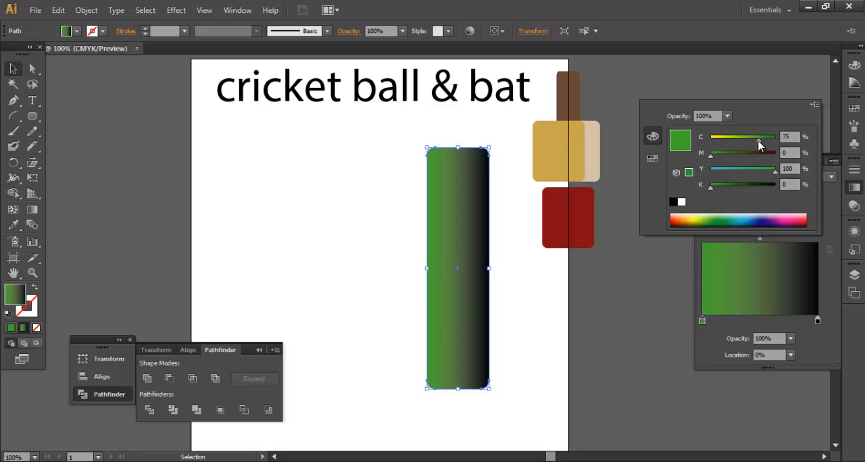
drag(759, 141, 777, 141)
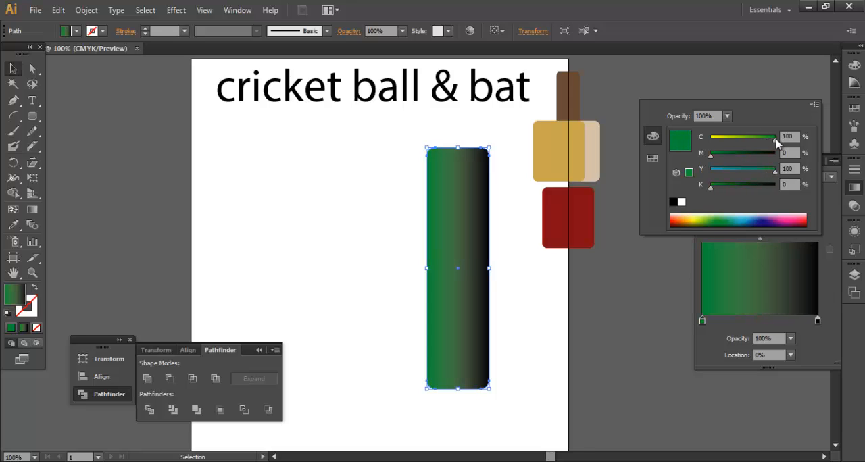
Step: Set the gradient's end stop to light grey with K 12.94% and shift the gradient midpoint to 77.96%
click(817, 322)
click(697, 217)
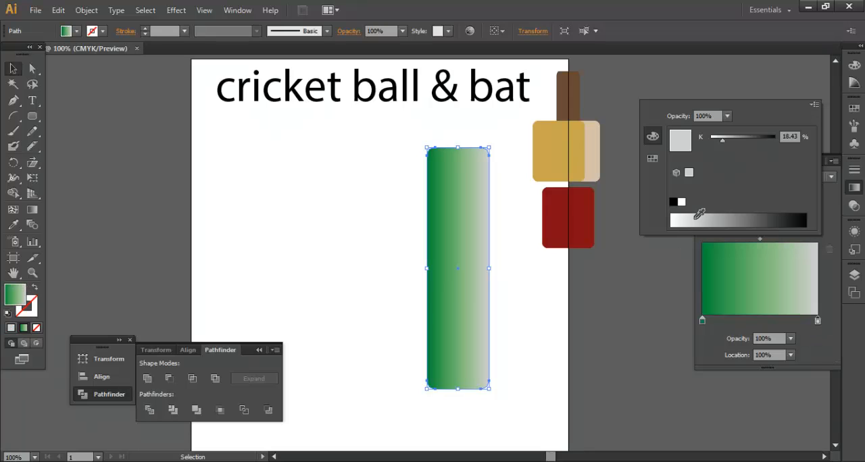
drag(689, 216, 685, 216)
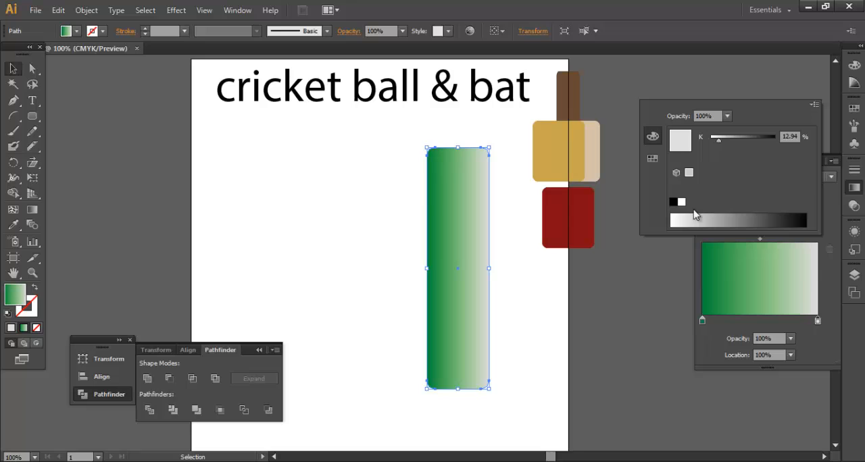
click(735, 339)
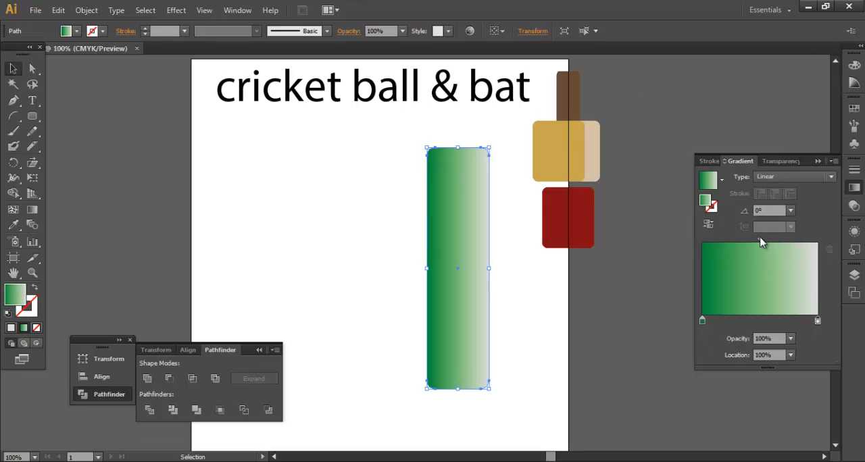
drag(760, 239, 787, 239)
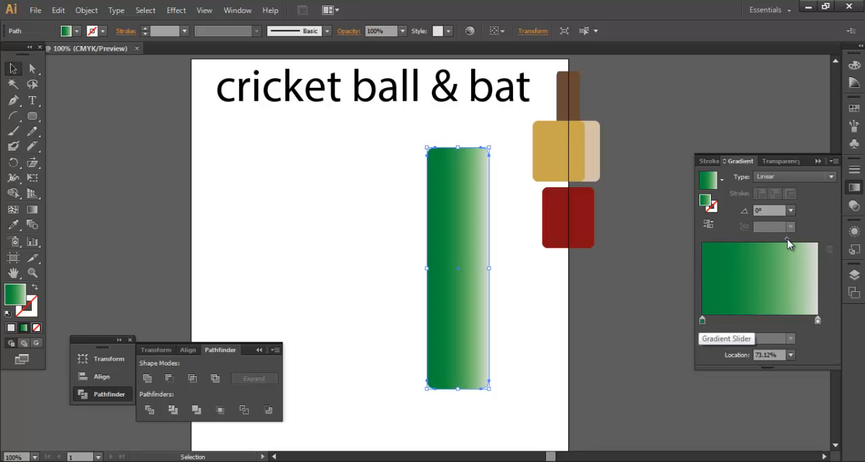
drag(787, 239, 792, 239)
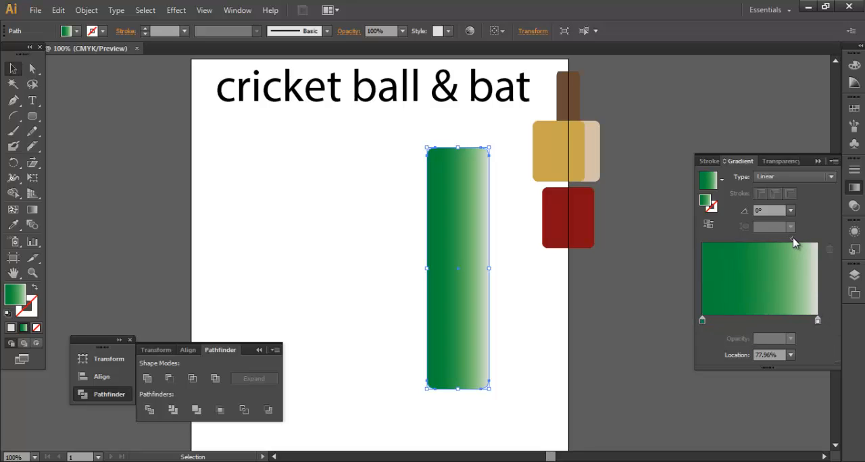
click(517, 339)
Step: Move the green blade lower on the artboard and scale it down proportionally about its centre to less than half its size
click(467, 300)
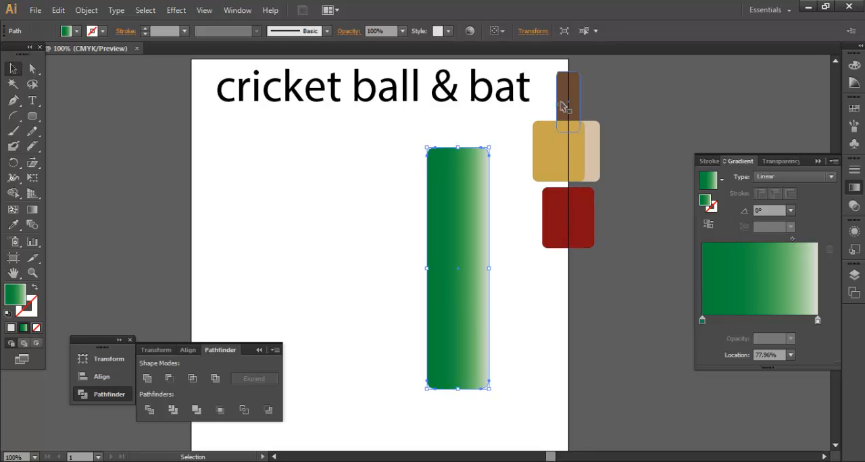
drag(32, 116, 77, 135)
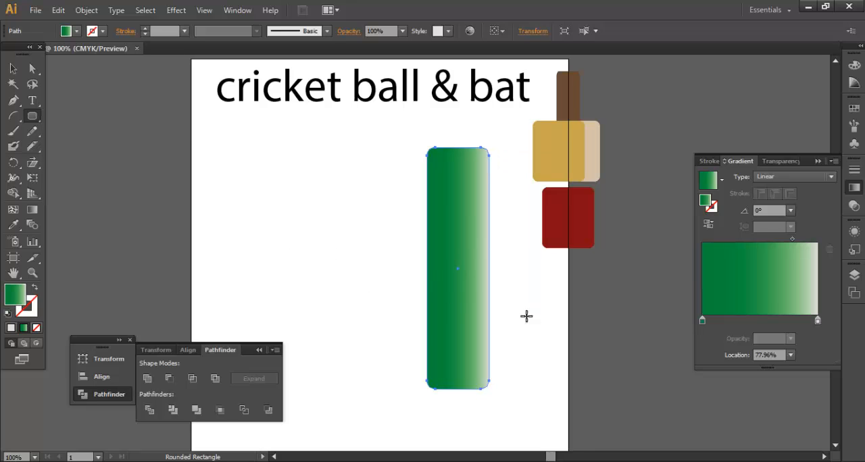
scroll(467, 242, down, 2)
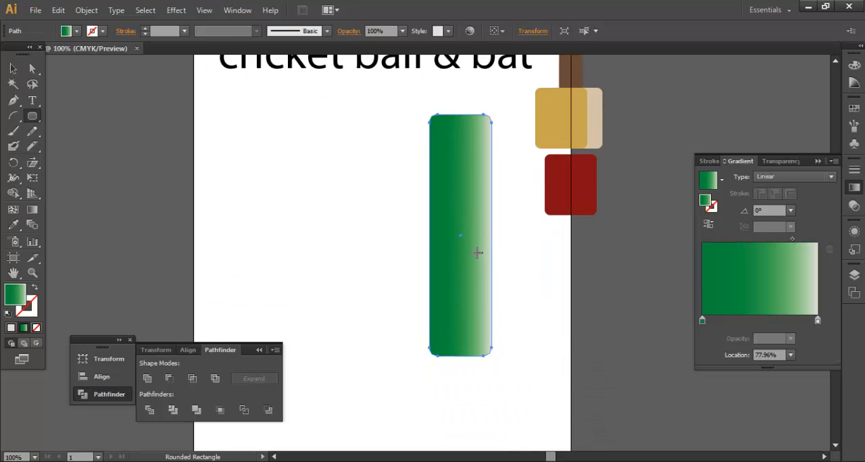
key(v)
drag(476, 250, 476, 331)
key(v)
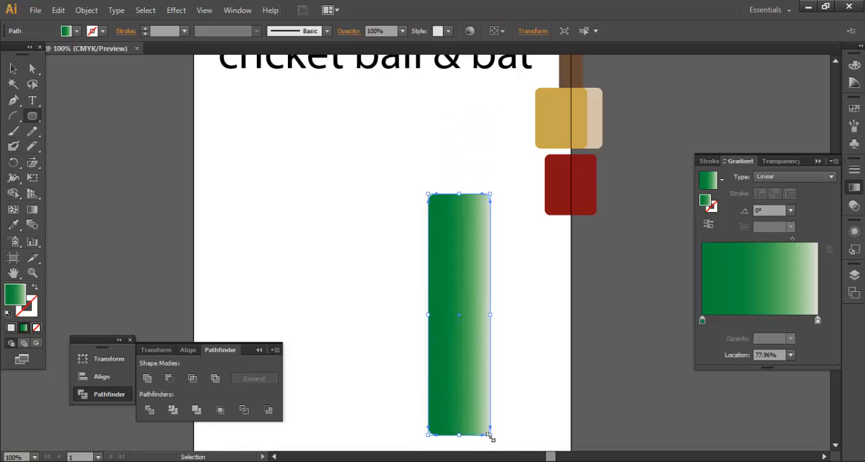
drag(491, 438, 472, 363)
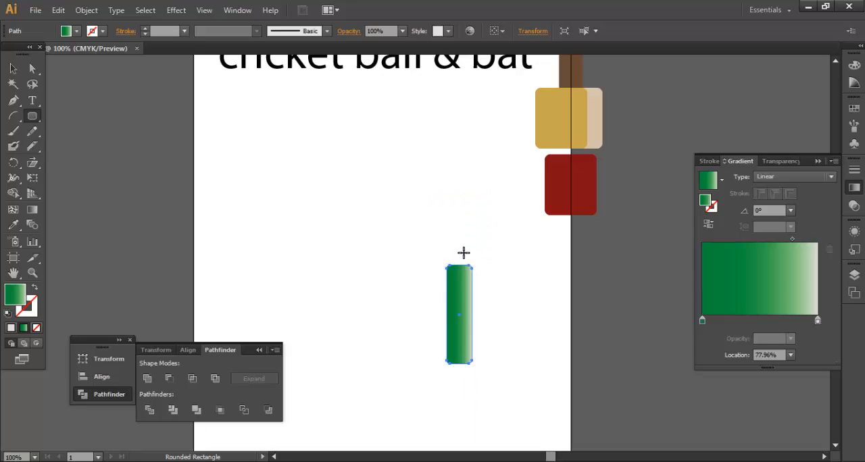
Step: Draw a thin rounded rectangle overlapping the blade's upper end as the handle and colour it with the sampled brown swatch
drag(454, 225, 464, 280)
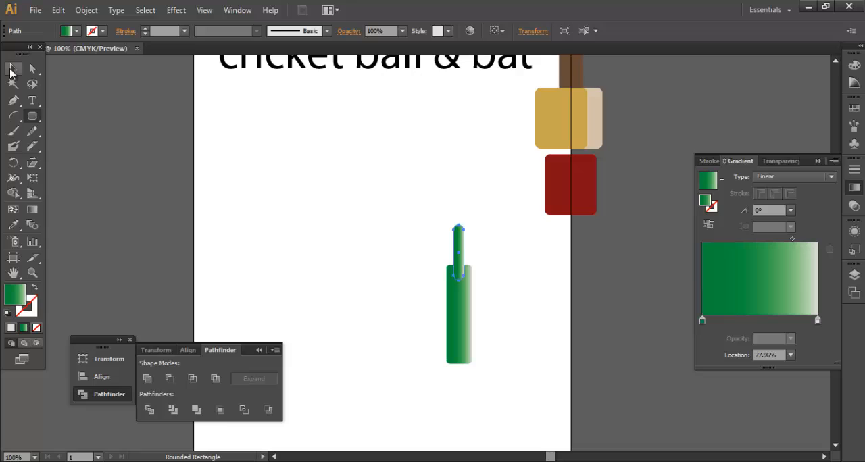
click(13, 68)
click(14, 225)
click(572, 71)
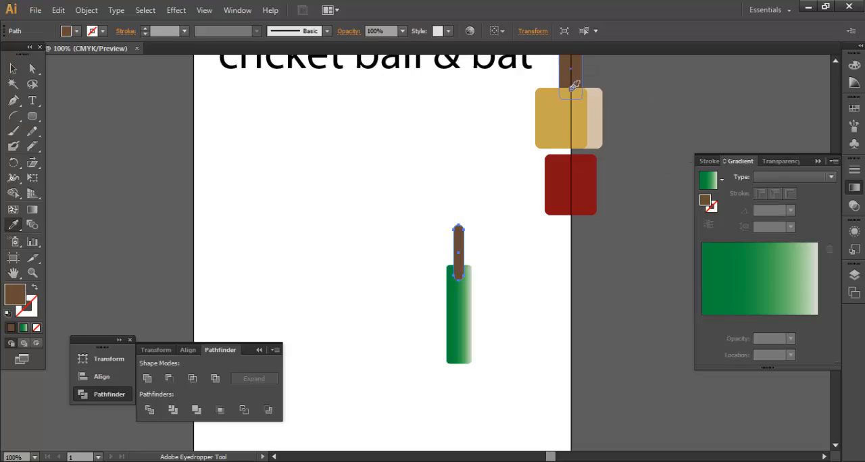
click(13, 68)
click(411, 256)
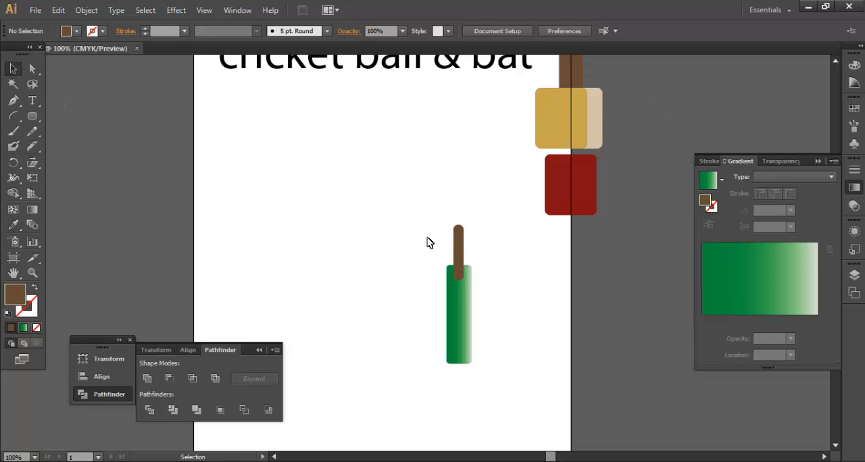
Step: Send the brown handle to the back so it sits behind the green blade
right_click(457, 239)
mouse_move(579, 422)
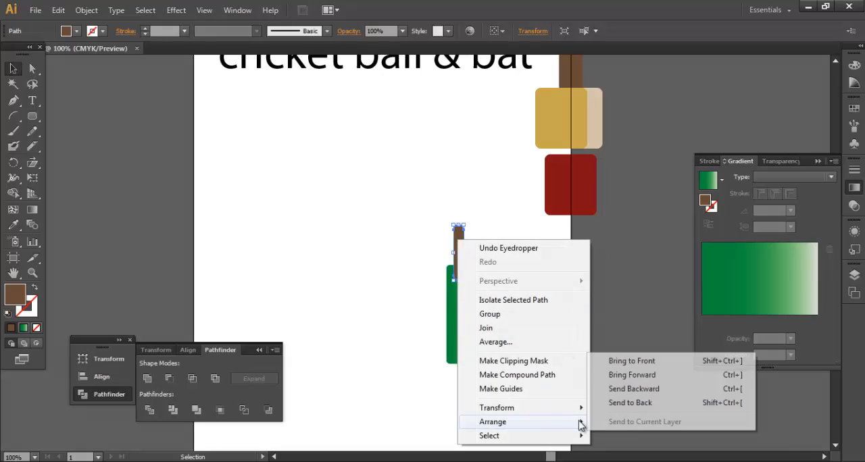
click(620, 403)
click(400, 247)
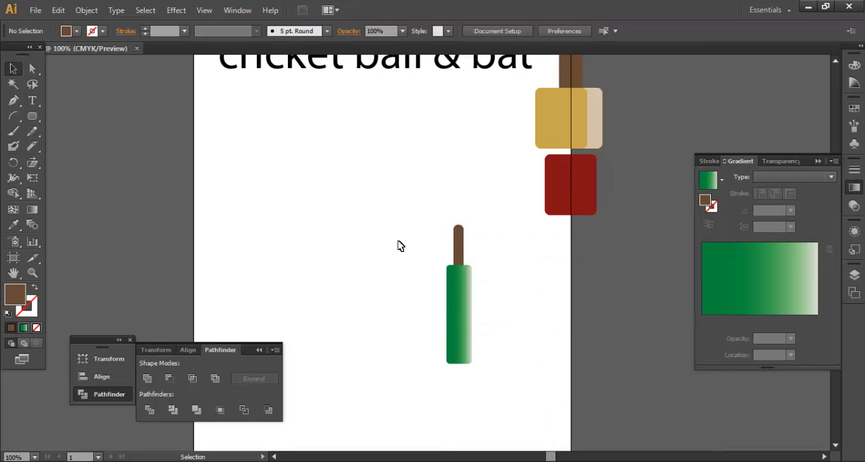
Step: Narrow the brown handle slightly and nudge it sideways to centre it over the blade
drag(399, 243, 494, 341)
click(493, 276)
click(461, 253)
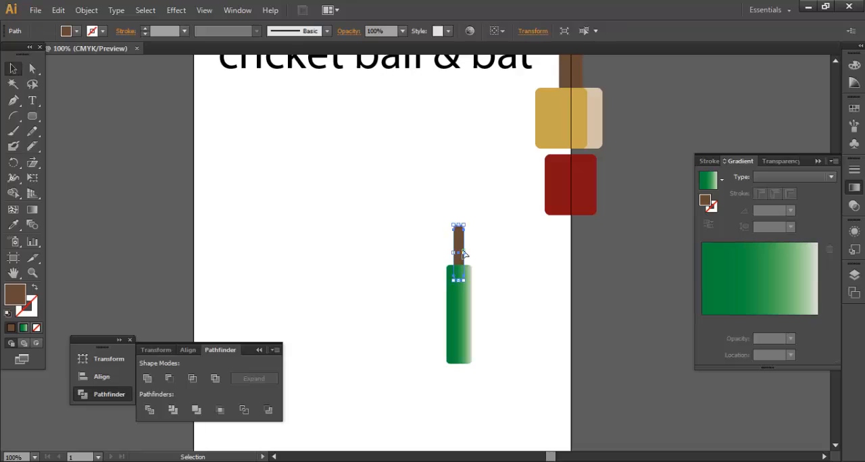
drag(428, 245, 502, 293)
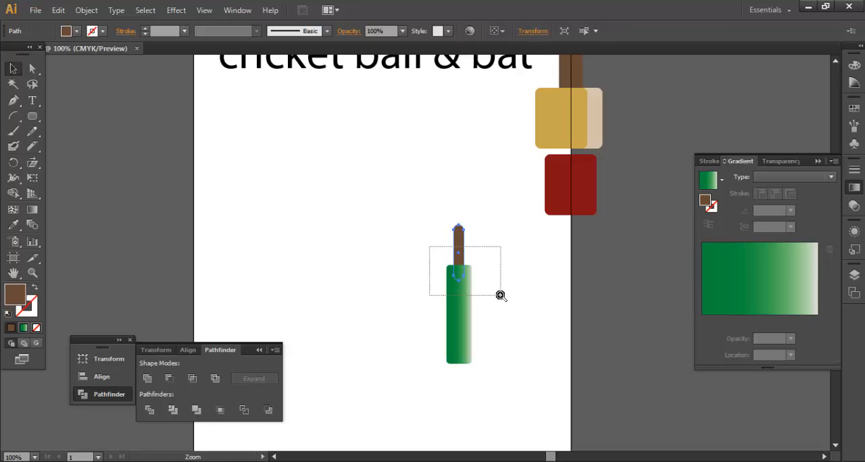
drag(328, 104, 356, 106)
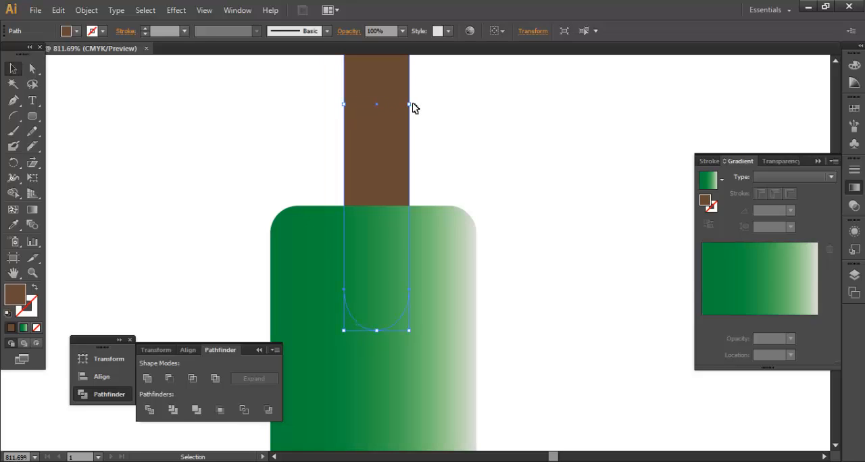
drag(410, 105, 395, 105)
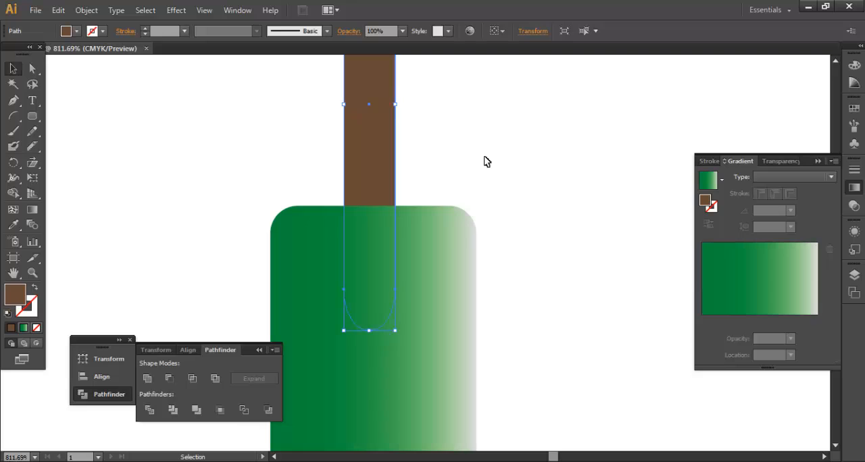
key(Right)
key(Right)
key(Left)
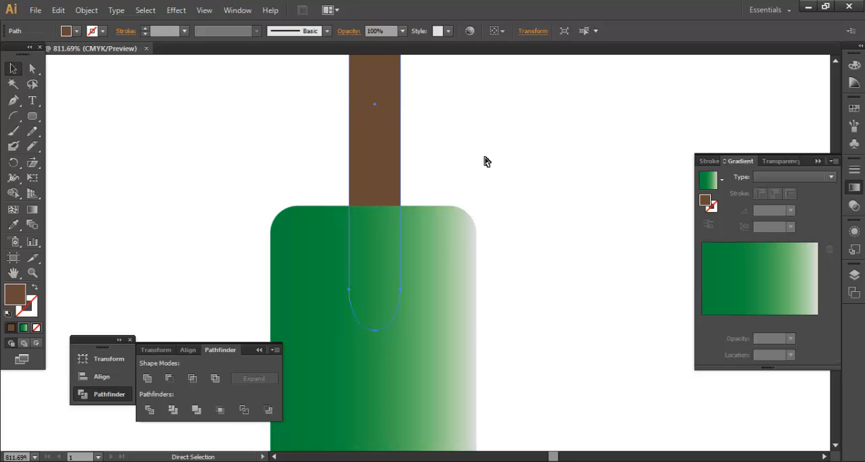
key(ctrl+minus)
key(ctrl+minus)
key(ctrl+minus)
key(ctrl+minus)
key(ctrl+minus)
key(v)
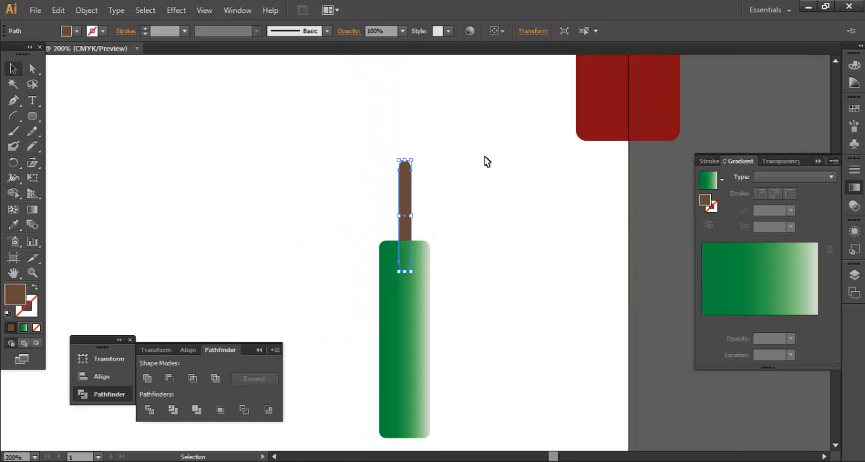
click(554, 236)
Step: Group the green blade with the brown handle and move the bat up beneath the title text
drag(500, 272, 557, 210)
key(ctrl+minus)
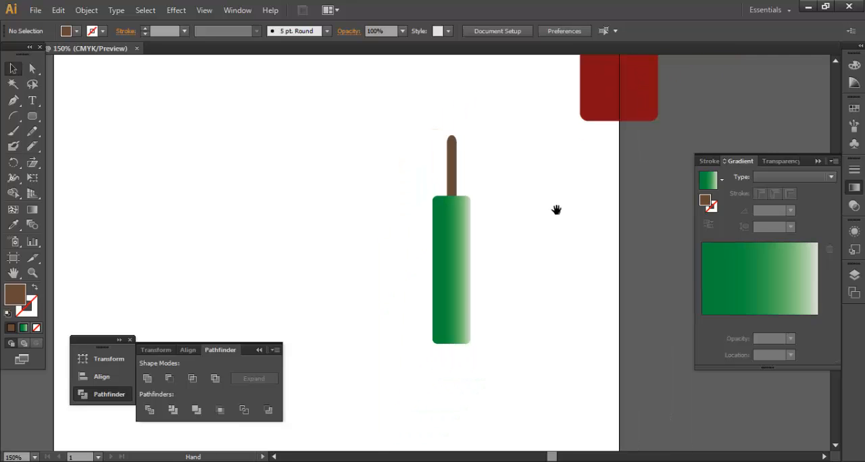
drag(414, 149, 471, 276)
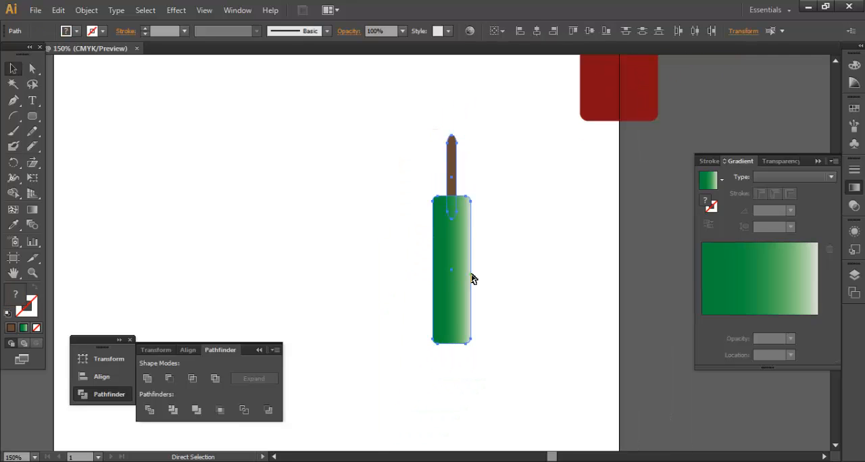
key(ctrl+g)
drag(574, 145, 588, 247)
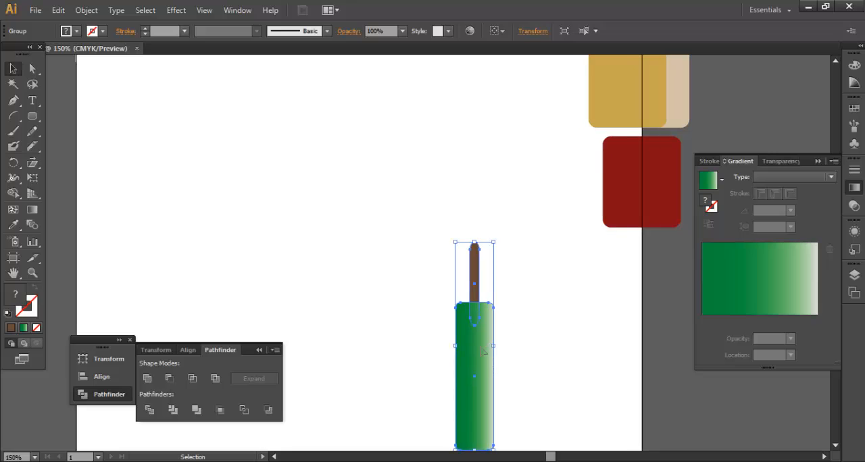
drag(484, 352, 453, 250)
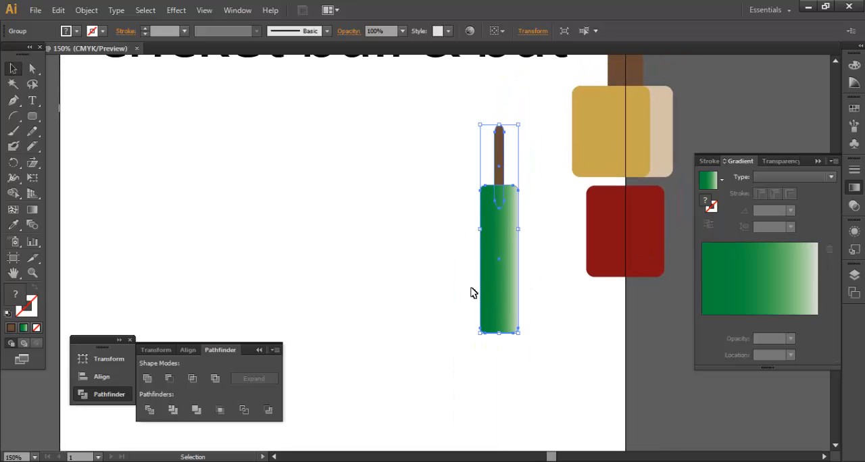
click(186, 246)
Step: Draw a circle to the left of the bat with the Ellipse tool as the ball
drag(32, 116, 102, 149)
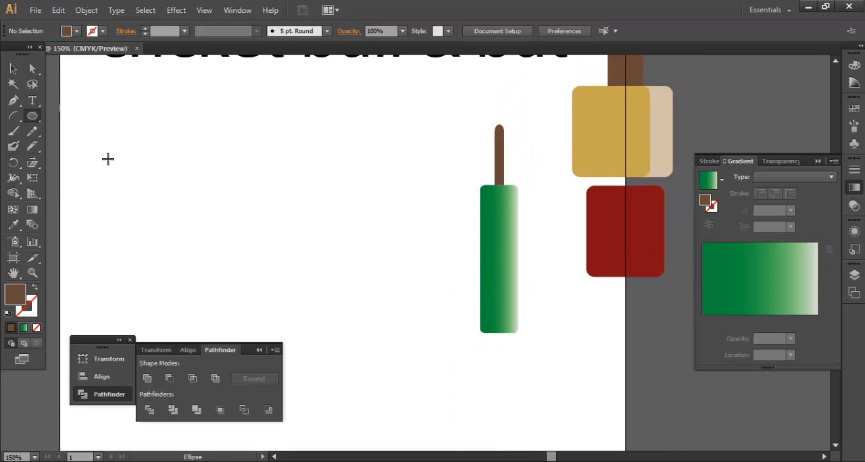
drag(274, 163, 328, 256)
click(12, 71)
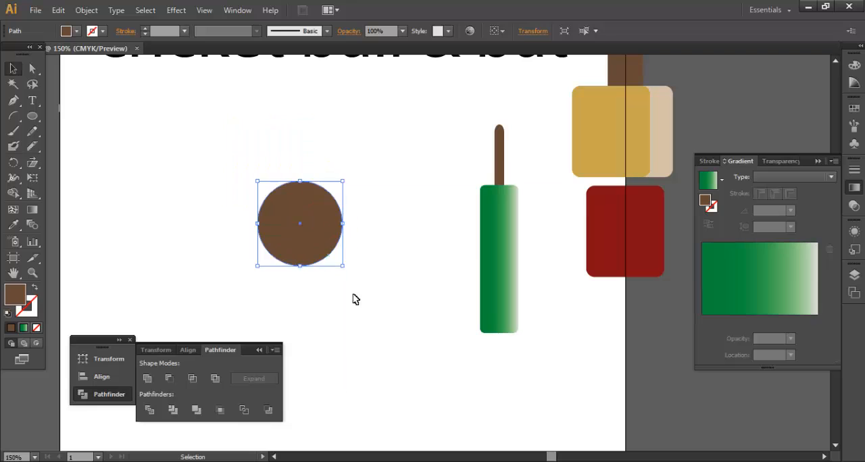
click(357, 329)
Step: Colour the circle with the sampled dark red swatch
click(318, 212)
click(14, 224)
click(648, 224)
click(13, 68)
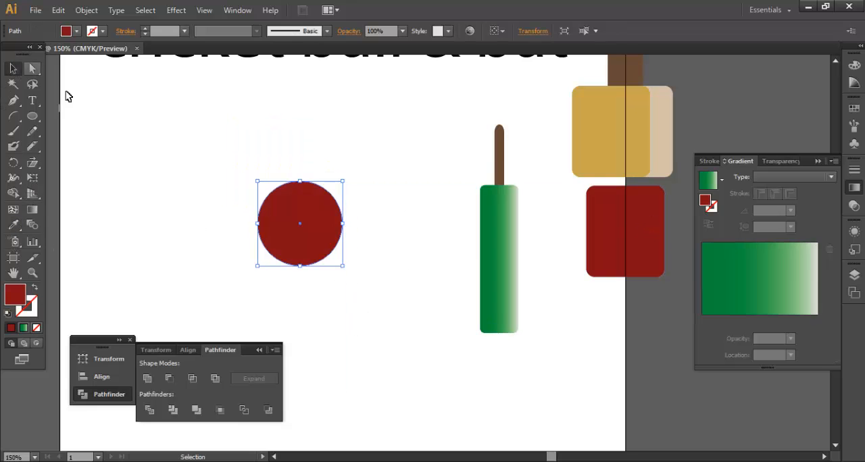
click(342, 310)
Step: Apply the green gradient to the circle and darken its green stop to M 39% and K 53%
click(316, 243)
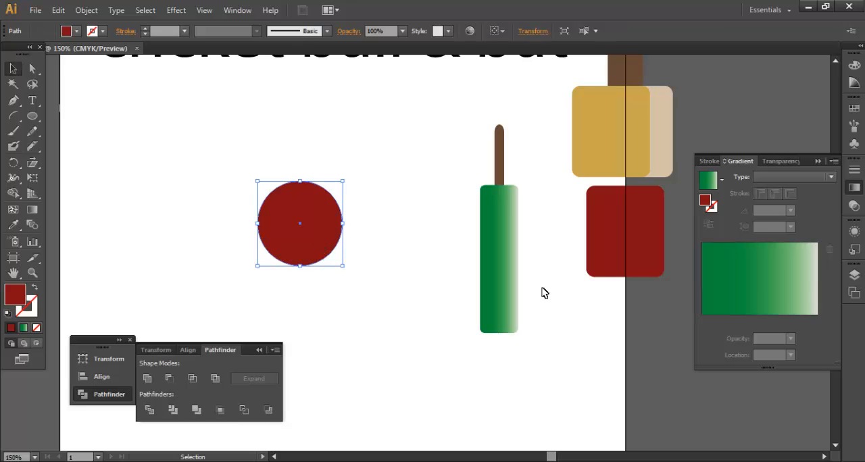
click(716, 325)
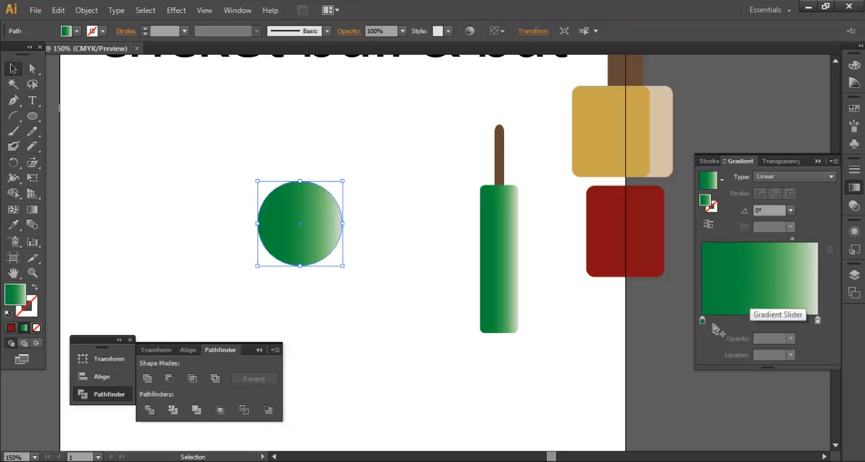
double_click(702, 321)
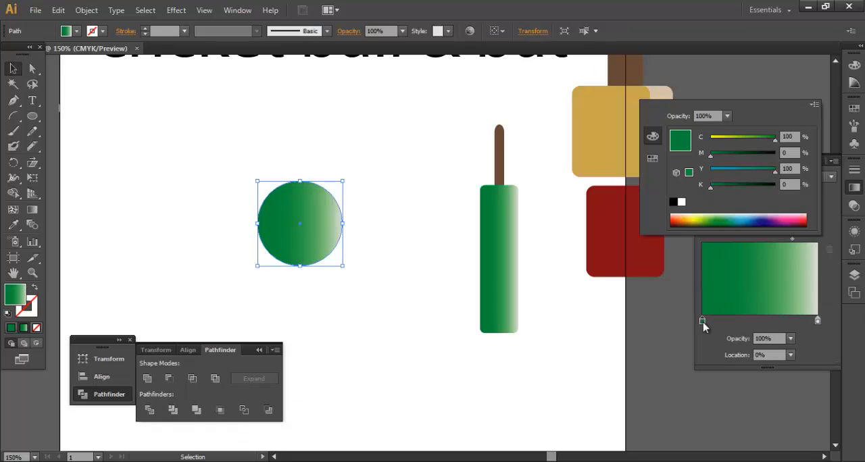
click(740, 187)
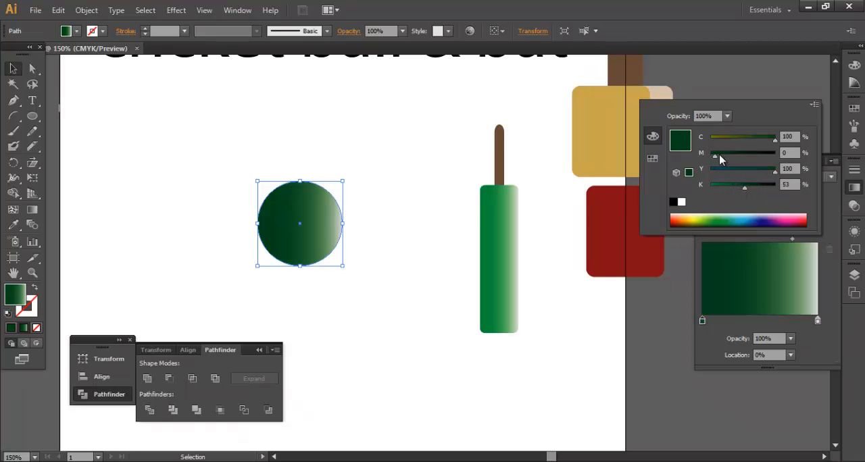
drag(719, 154, 730, 154)
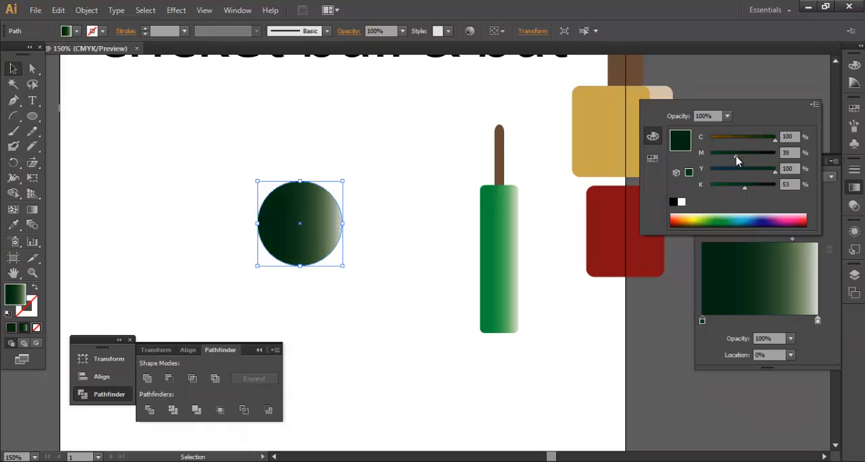
click(817, 323)
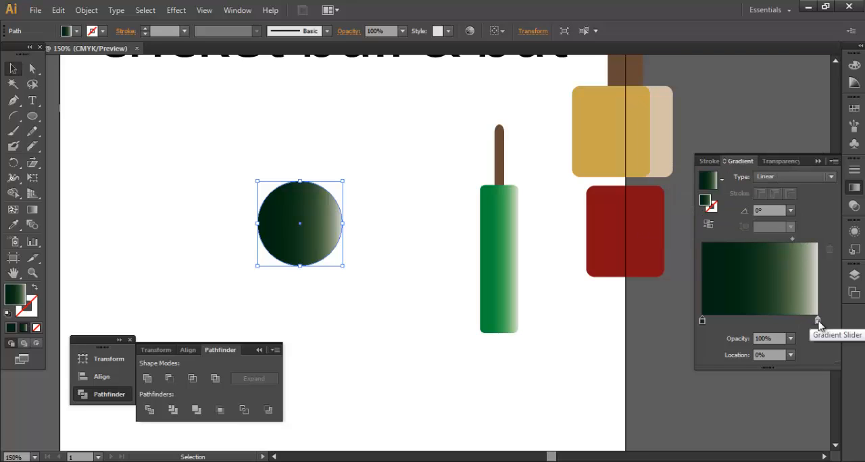
click(818, 322)
Step: Try the radial gradient type on the circle and return it to linear
click(801, 177)
click(797, 207)
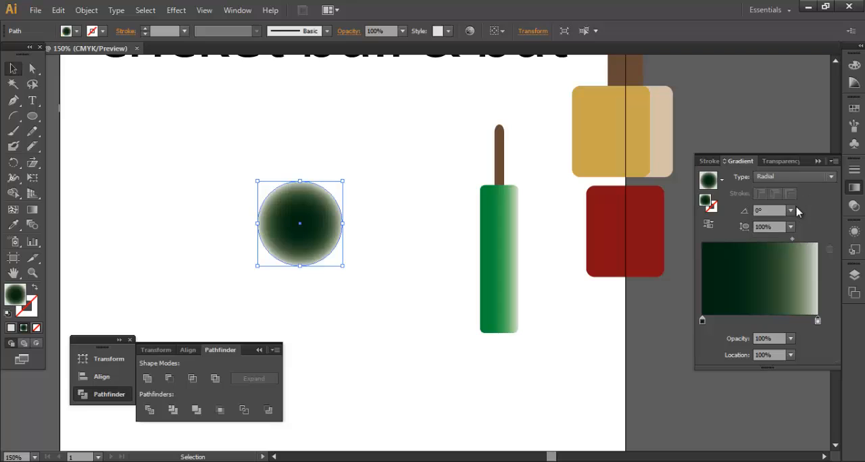
click(790, 177)
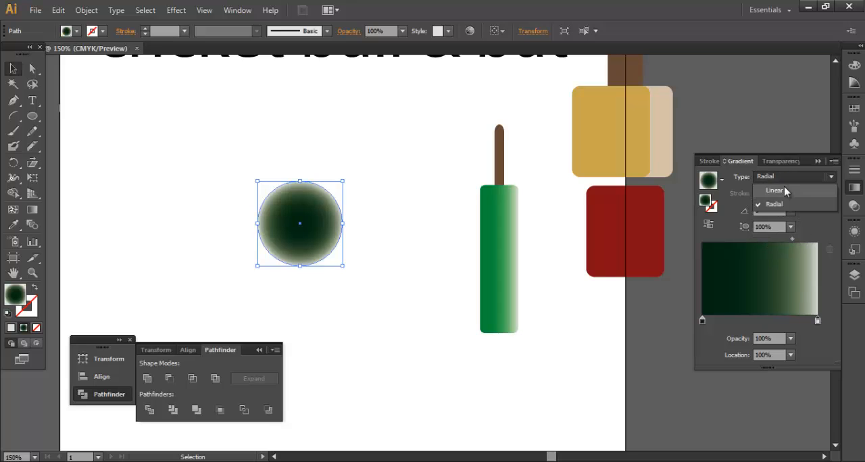
click(785, 193)
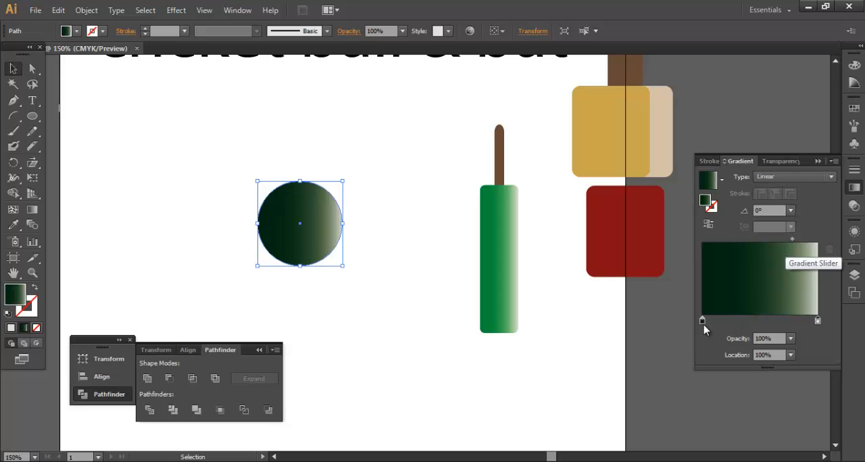
Step: Reverse the circle's gradient, make it radial and move its midpoint to about 20.43%
click(708, 225)
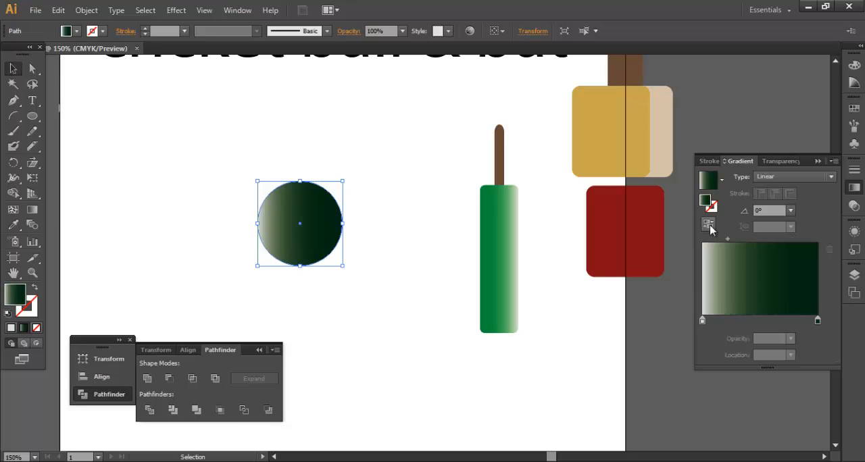
click(782, 176)
click(785, 199)
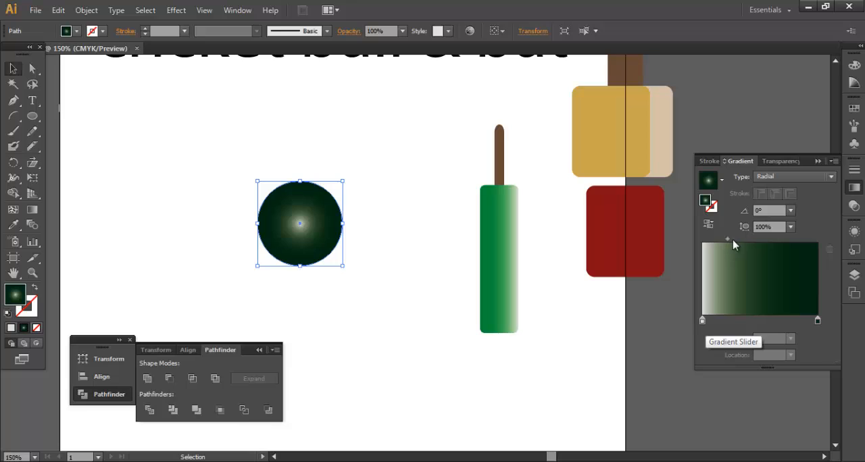
drag(727, 240, 725, 240)
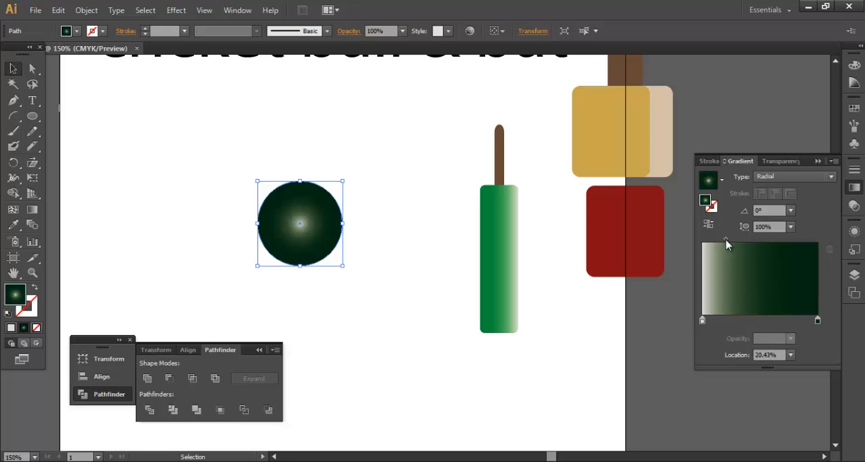
Step: Rotate the ball's radial gradient to about -51.9° and shift its bright centre towards the ball's upper left
click(32, 210)
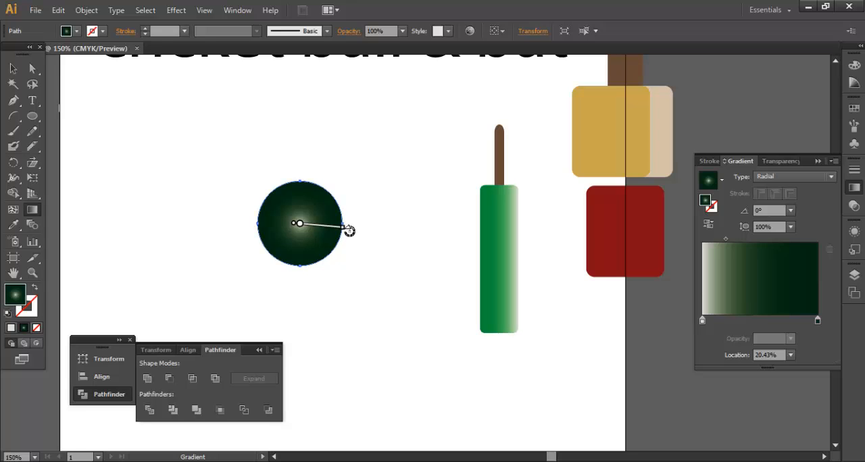
drag(349, 231, 336, 270)
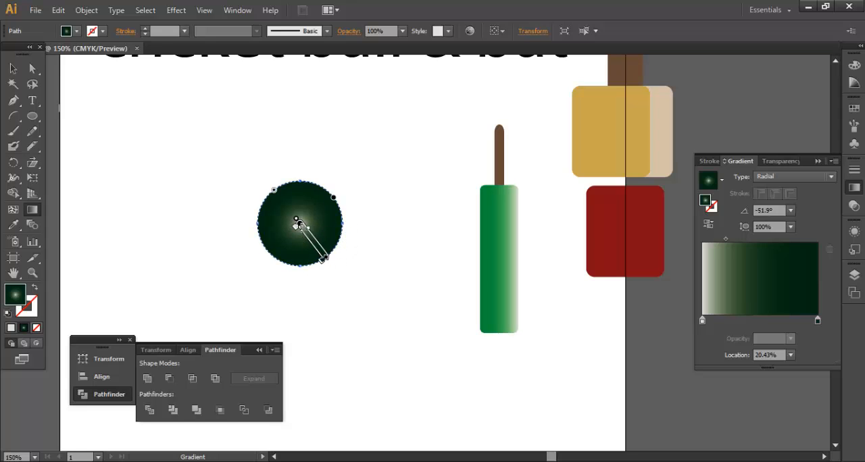
drag(297, 224, 284, 203)
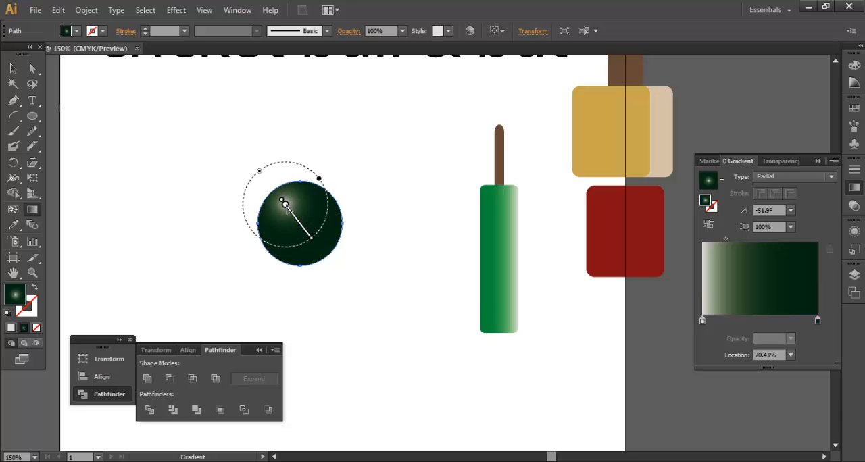
click(359, 278)
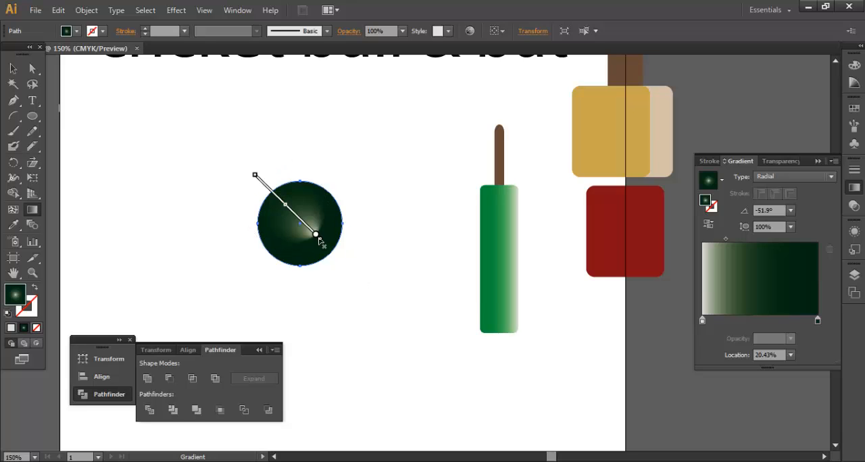
key(ctrl+z)
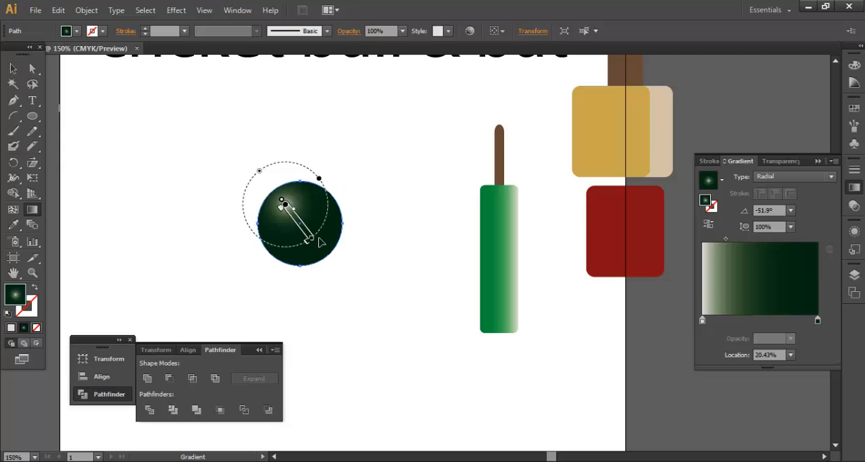
click(12, 69)
click(347, 328)
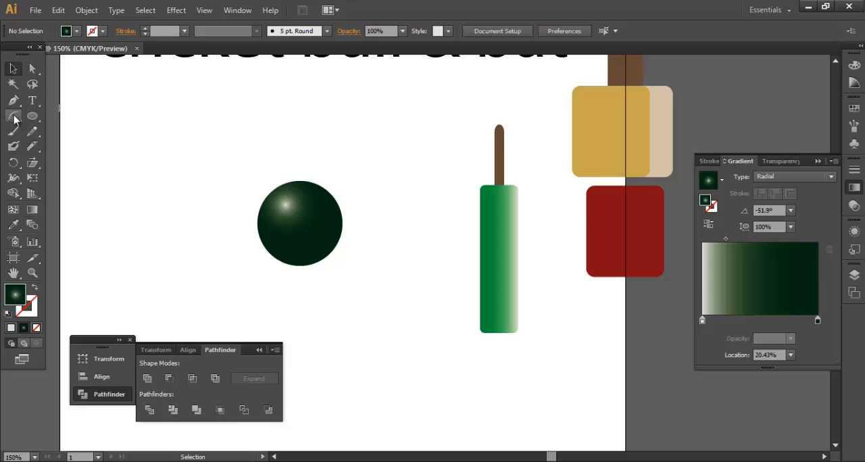
Step: Draw three curved seam lines with the Arc tool across the ball, from its upper-right edge to its lower-left edge
drag(14, 119, 67, 131)
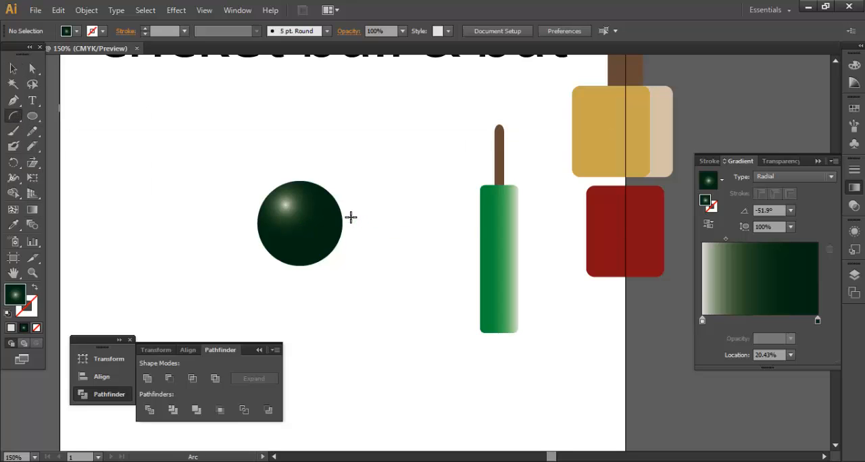
ctrl+click(325, 221)
ctrl+click(325, 221)
ctrl+click(325, 221)
drag(624, 321, 411, 152)
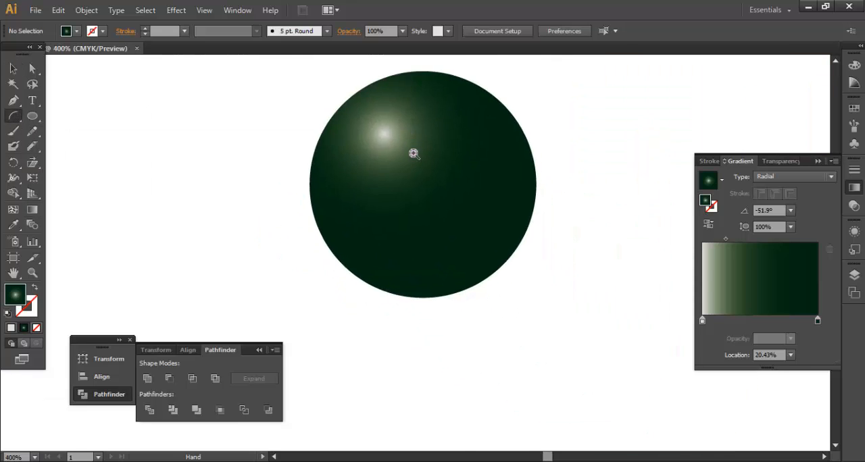
ctrl+click(414, 154)
drag(502, 196, 486, 148)
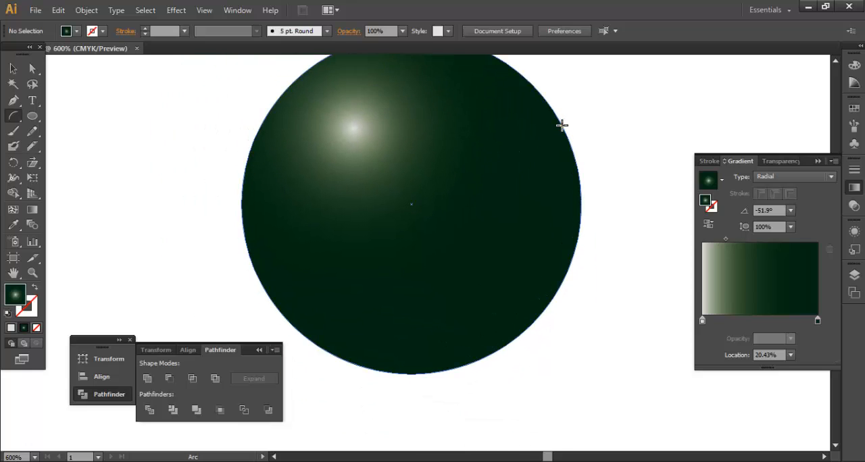
drag(561, 125, 354, 295)
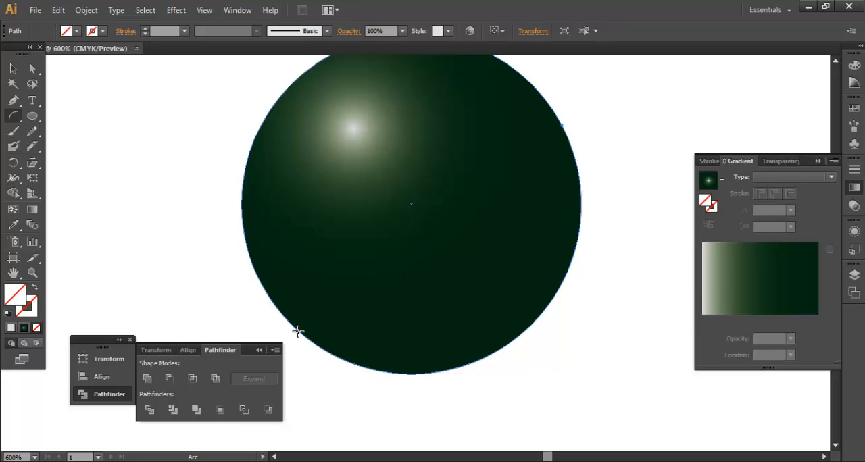
drag(298, 331, 279, 310)
drag(561, 125, 316, 345)
drag(555, 117, 292, 326)
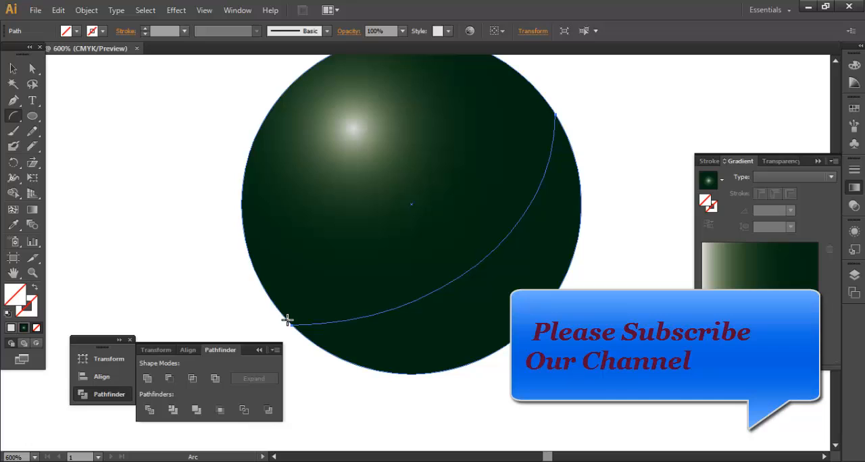
mouse_move(287, 320)
mouse_down()
mouse_move(452, 228)
mouse_move(560, 115)
mouse_move(561, 94)
mouse_move(519, 181)
mouse_move(359, 302)
mouse_move(287, 322)
mouse_up()
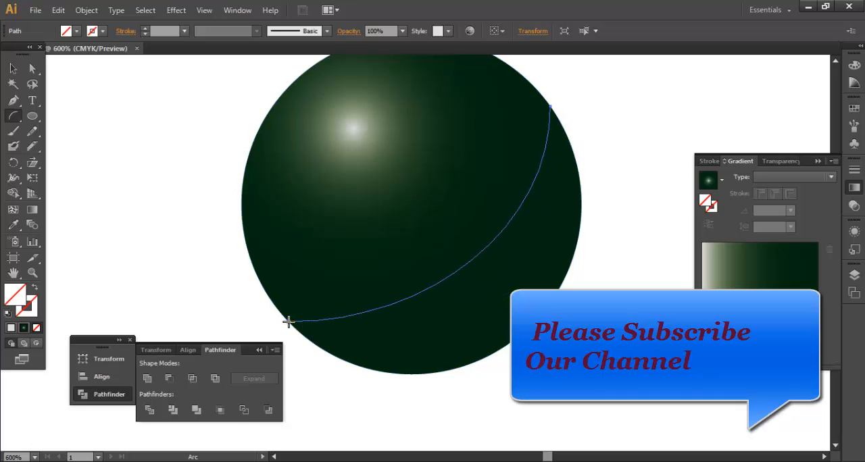
Step: Select the three arcs and give them a solid light grey 1 pt stroke
click(13, 68)
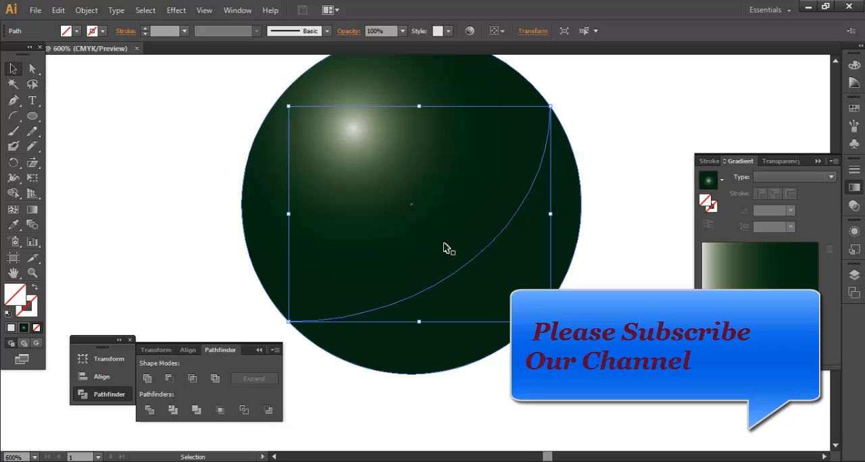
click(434, 223)
key(ctrl+shift+a)
drag(412, 225, 533, 318)
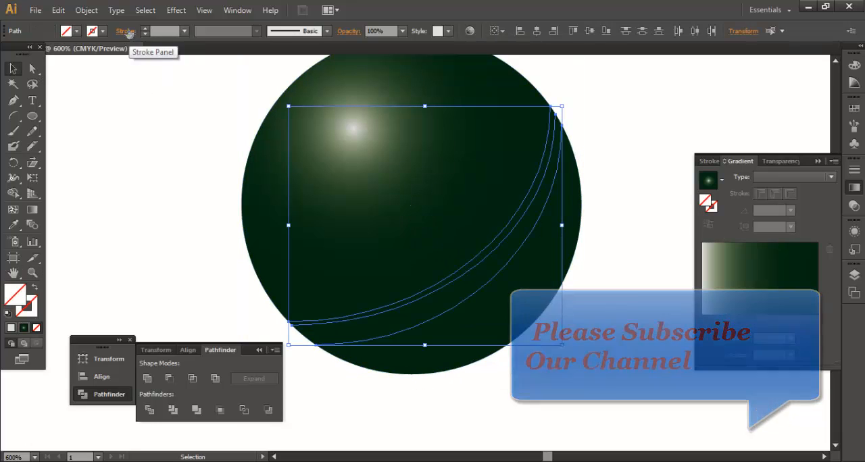
scroll(170, 32, up, 2)
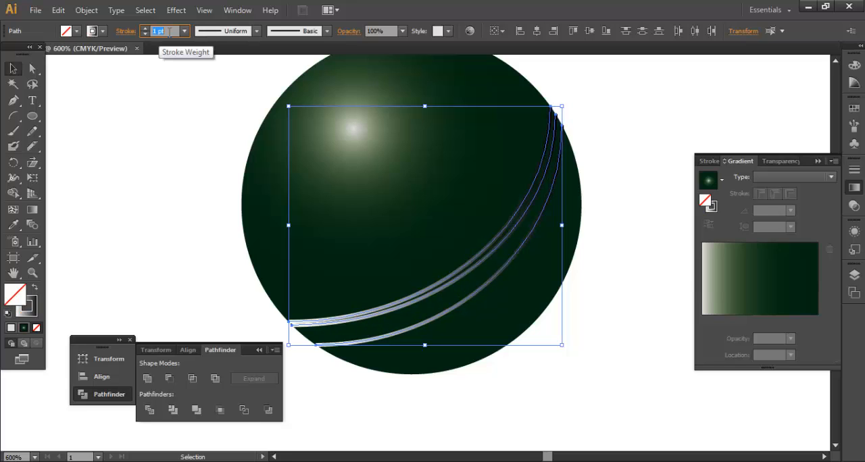
click(33, 309)
click(11, 329)
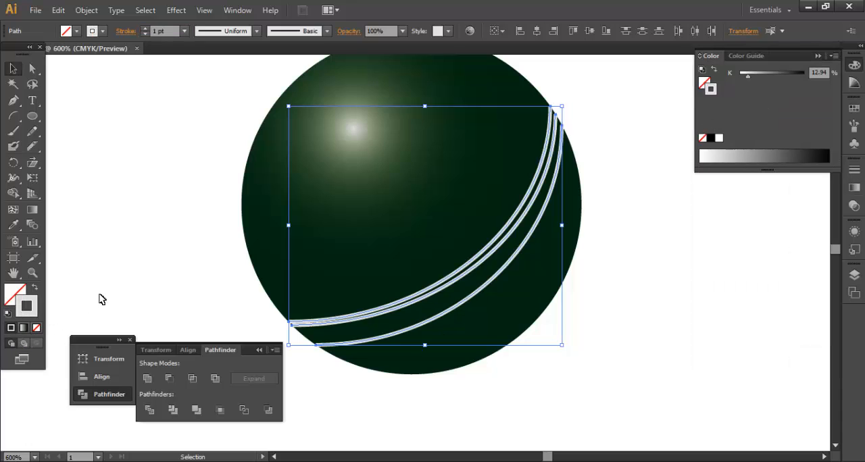
Step: Move the middle seam line's lower-left end down along the ball's edge to separate it from the upper seam line
click(154, 254)
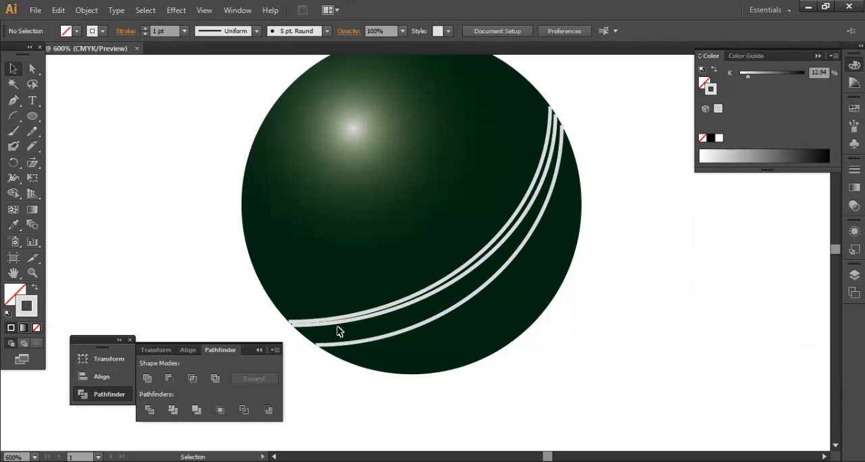
click(308, 326)
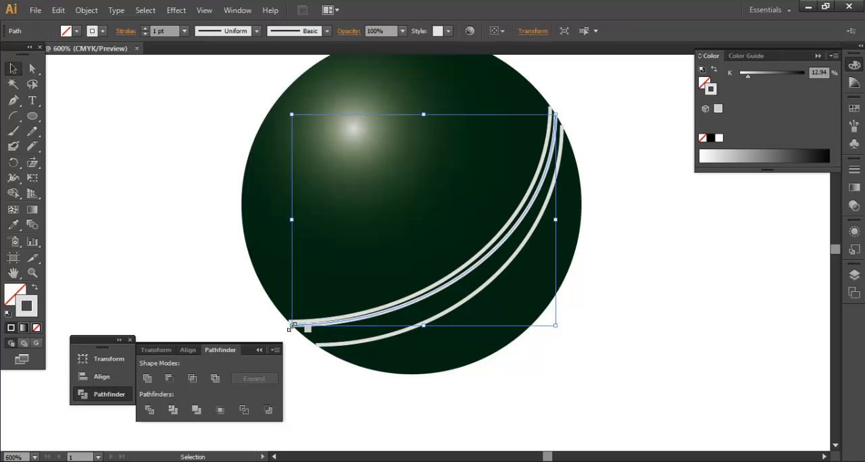
click(32, 68)
click(291, 326)
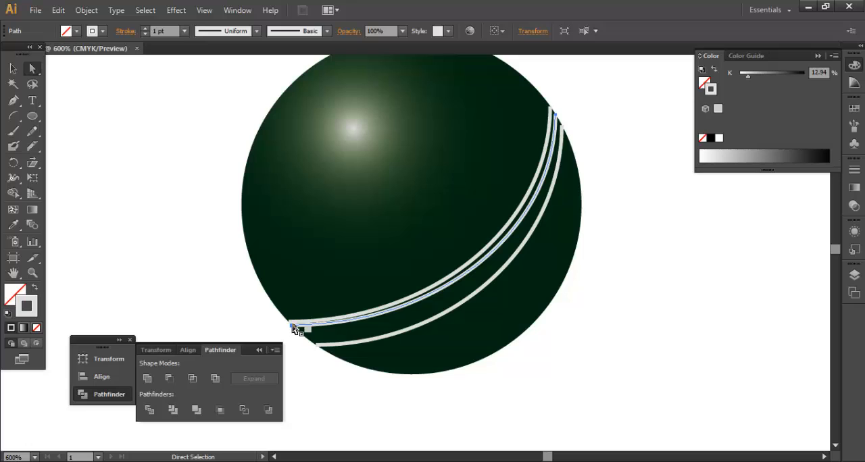
mouse_move(292, 329)
mouse_down()
mouse_move(308, 334)
mouse_move(303, 339)
mouse_up()
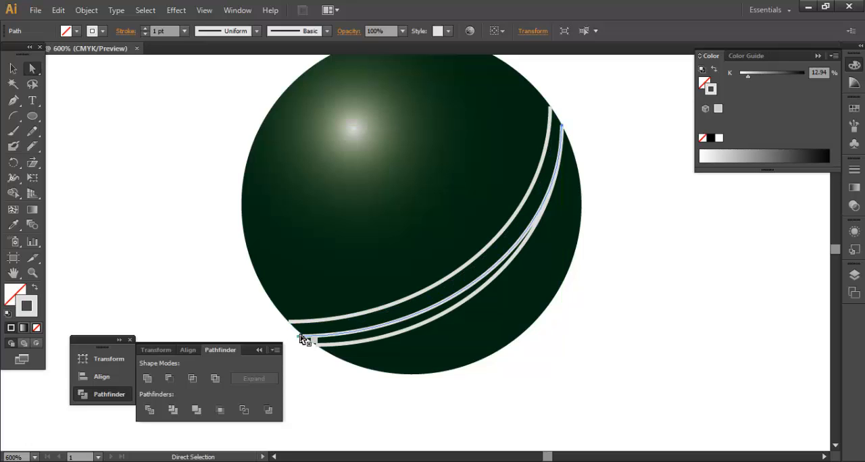
Step: Reposition the upper seam line's two ends and the middle line's upper end so the three seam lines are evenly spaced
click(549, 107)
drag(550, 108, 546, 101)
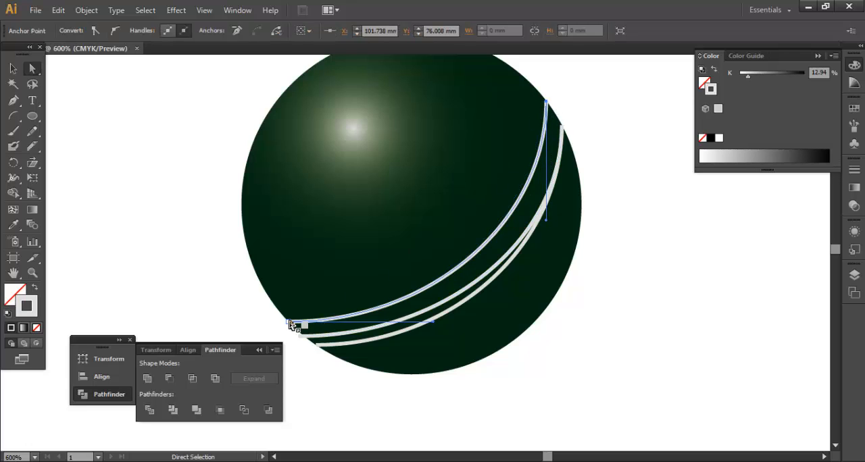
drag(290, 323, 284, 318)
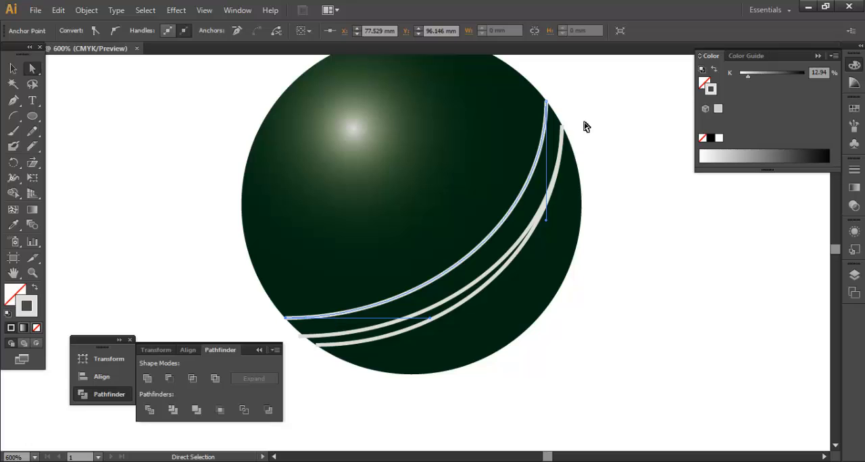
click(562, 127)
drag(561, 127, 555, 113)
click(609, 209)
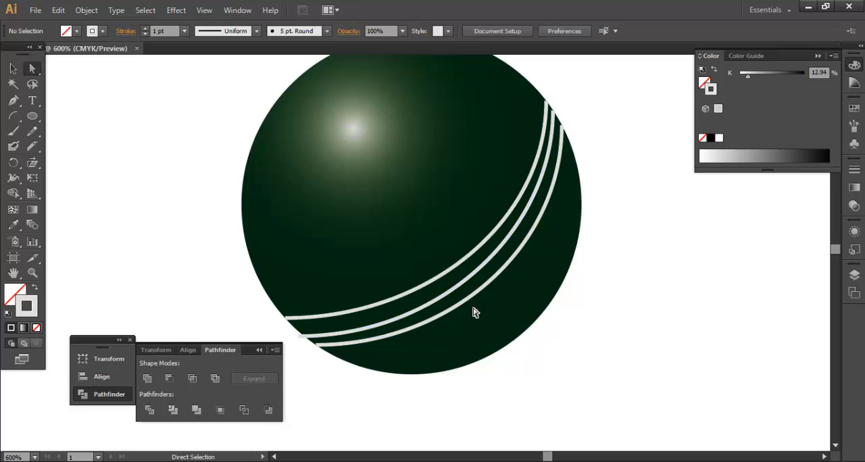
Step: Extend the ends of the three seam lines slightly past the ball's outline, keeping the curves evenly spaced
drag(319, 346, 323, 353)
click(316, 373)
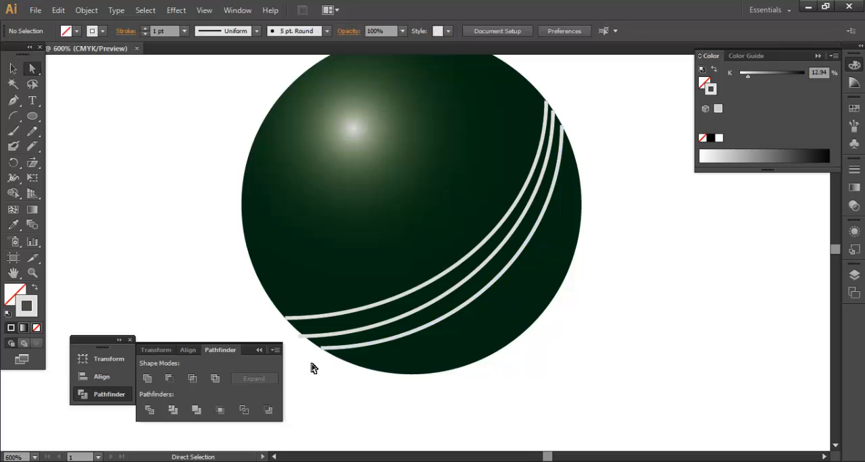
drag(284, 318, 284, 320)
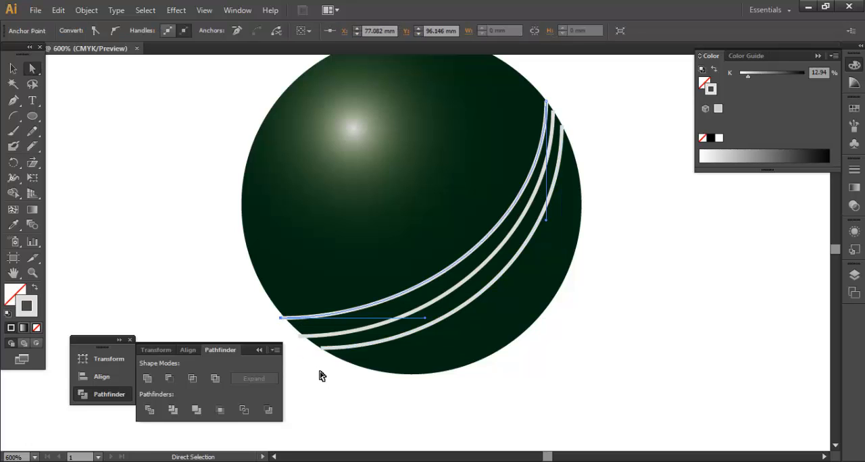
click(355, 412)
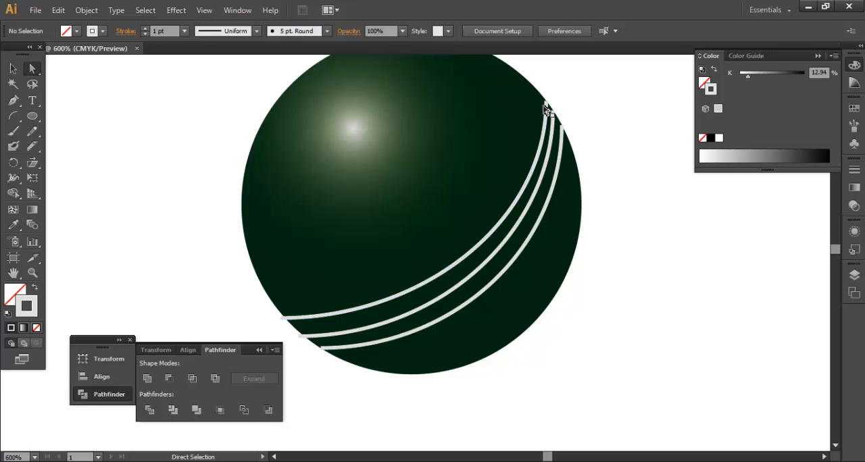
click(546, 106)
mouse_move(547, 105)
mouse_down()
mouse_move(550, 90)
mouse_move(554, 111)
mouse_move(553, 102)
mouse_up()
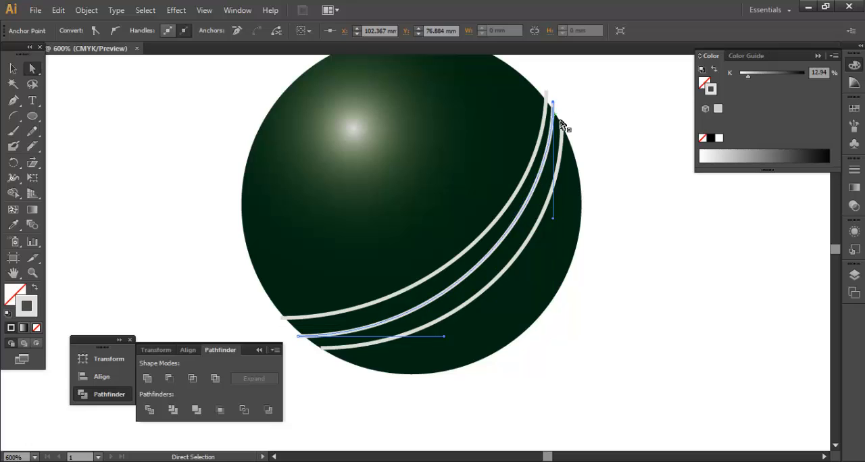
click(565, 134)
drag(565, 135, 556, 101)
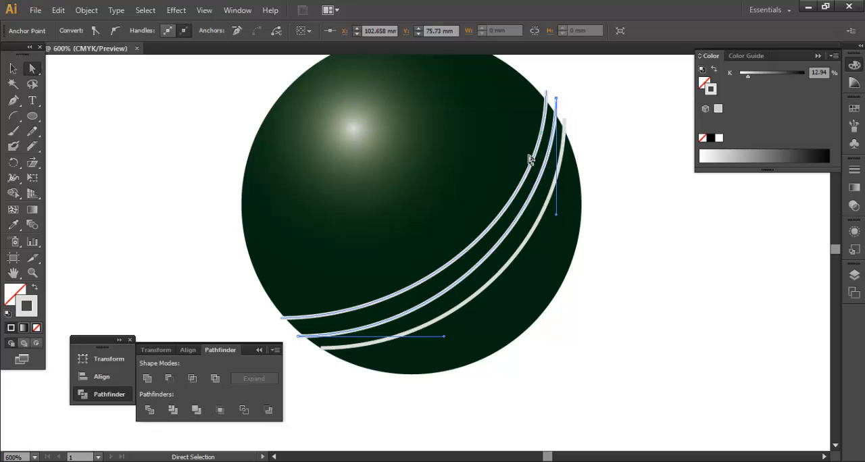
drag(326, 353, 310, 354)
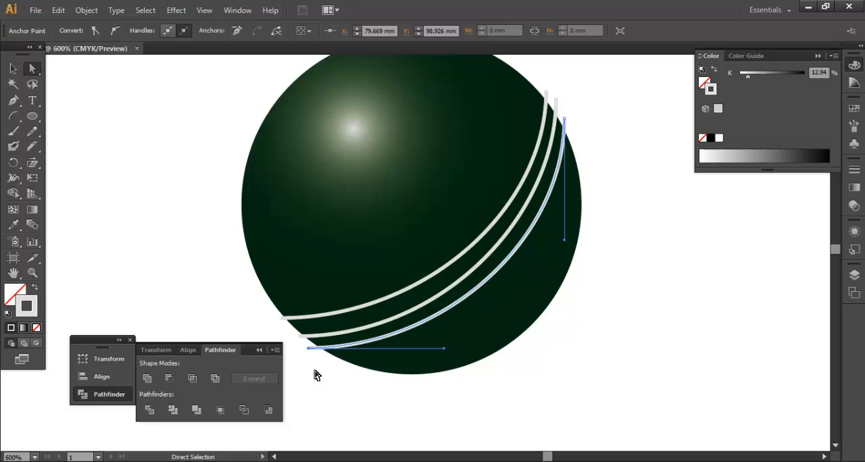
click(355, 396)
Step: Select all three seam lines and make their strokes dashed with a 2 pt dash
drag(473, 211, 545, 276)
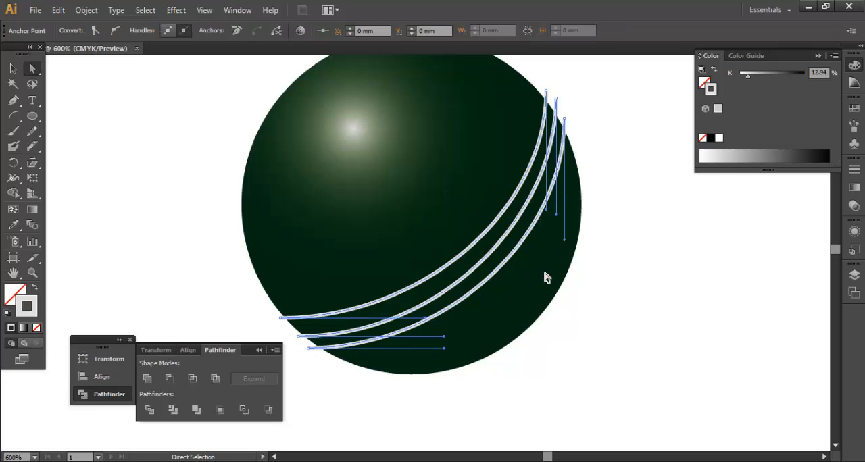
click(854, 169)
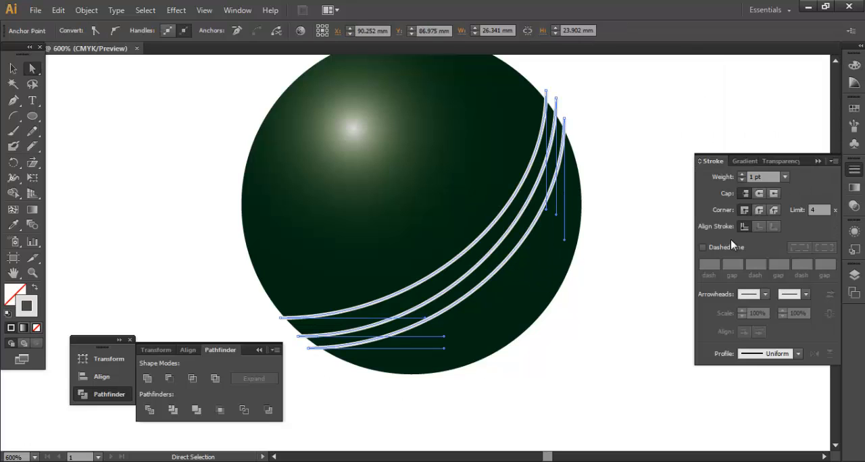
click(703, 248)
click(716, 264)
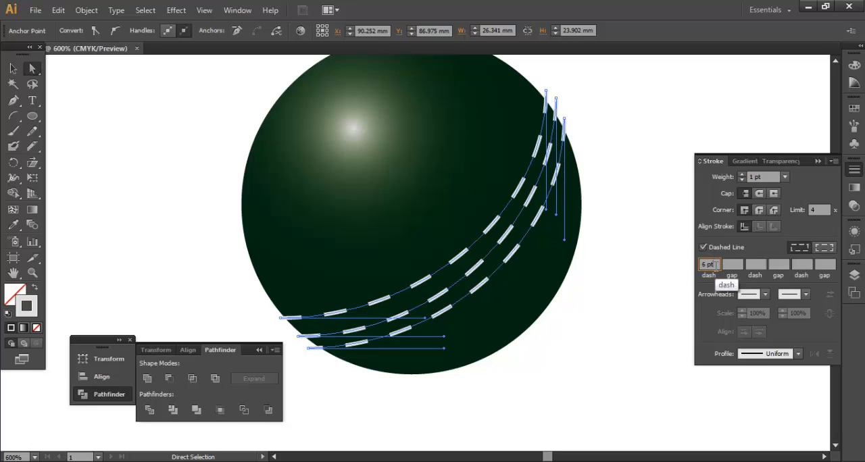
key(Down)
key(Down)
key(Down)
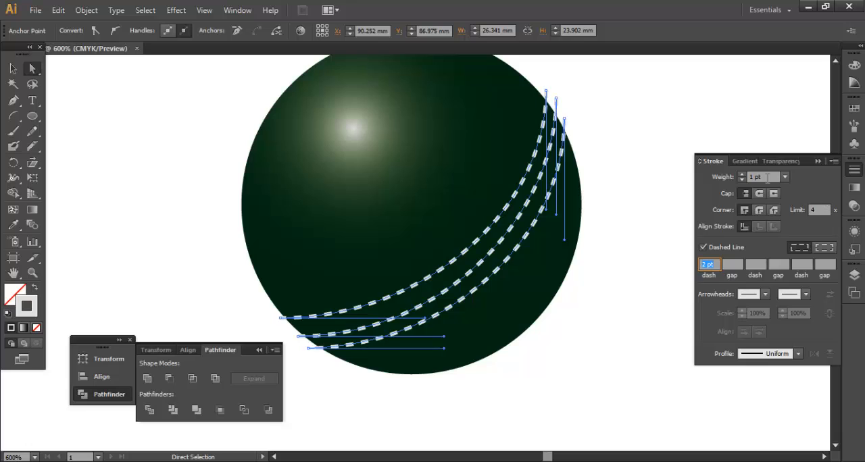
Step: Set only the middle seam line's stroke weight to 2 pt
click(767, 177)
key(Up)
key(Down)
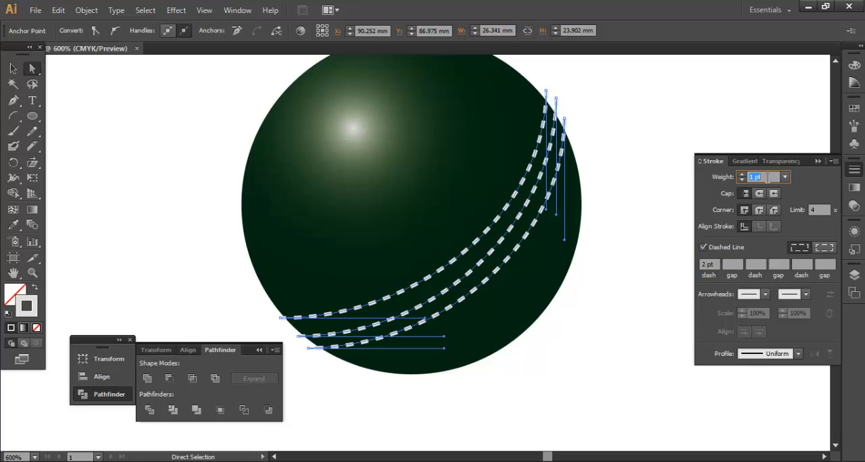
click(646, 312)
click(498, 248)
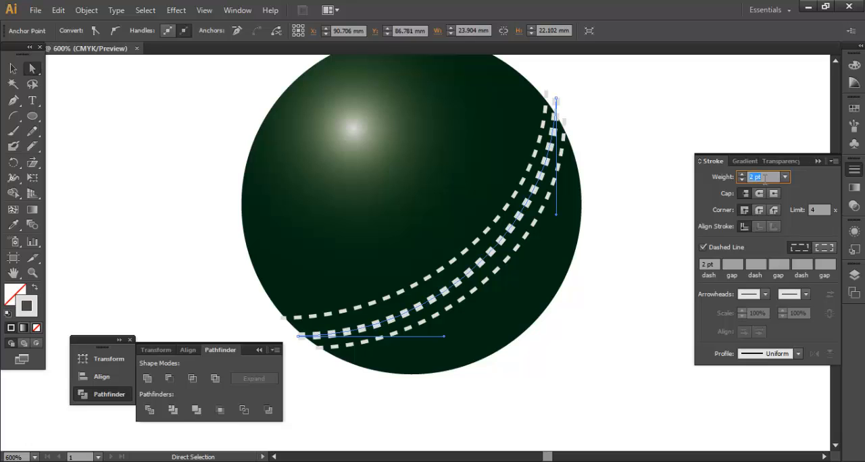
click(640, 297)
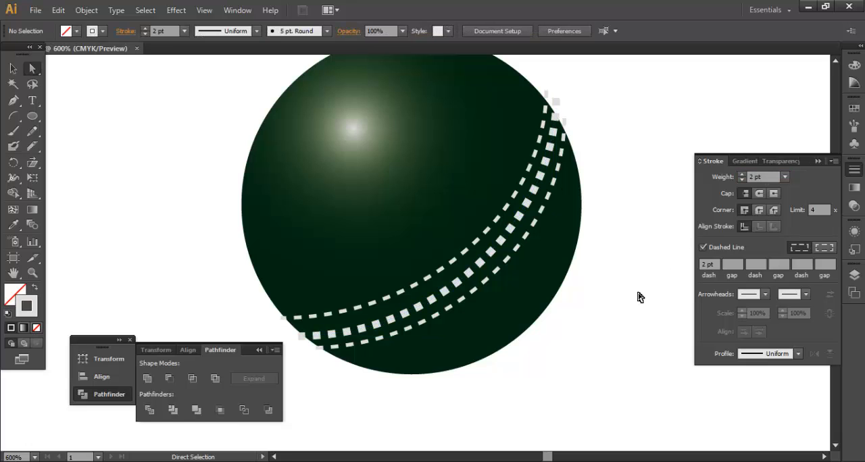
Step: Select the three dashed seam lines and group them
key(ctrl+minus)
key(ctrl+minus)
key(ctrl+minus)
key(ctrl+minus)
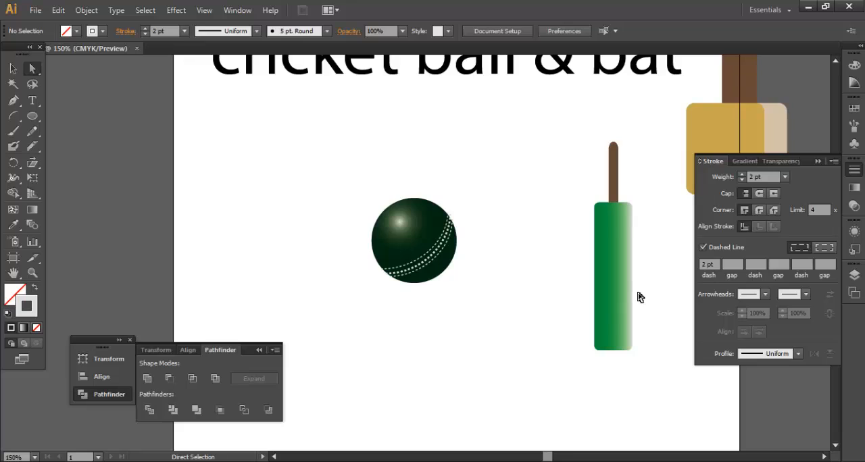
drag(356, 187, 479, 314)
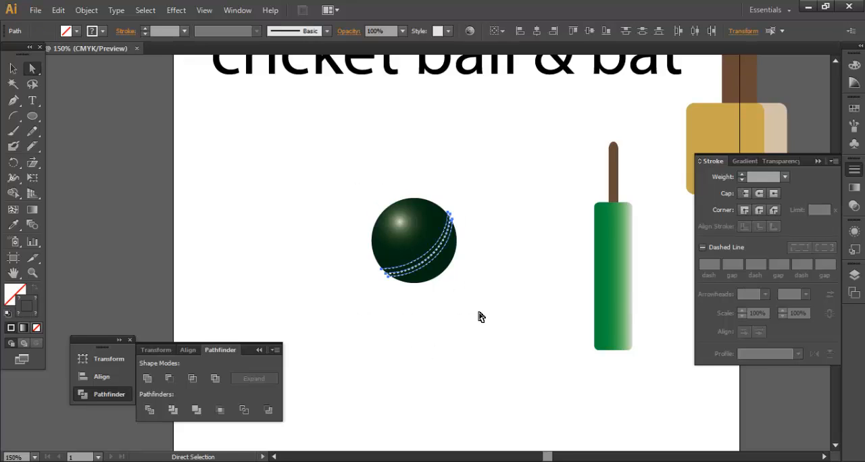
key(ctrl+g)
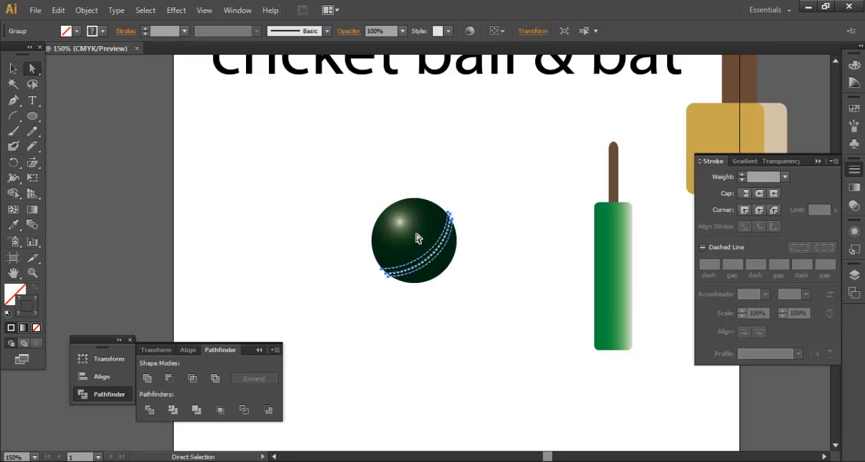
Step: Unlock the ball's circle and group it with the seam lines
click(12, 68)
click(462, 352)
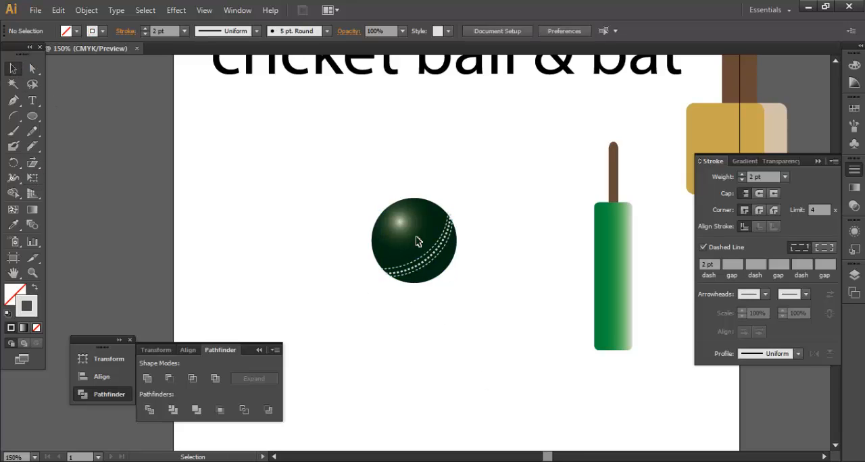
key(ctrl+alt)
key(ctrl+alt+2)
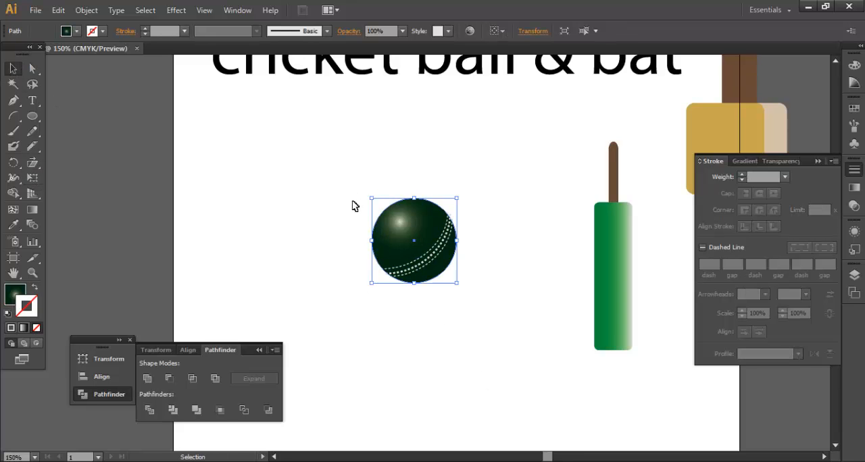
click(507, 310)
Step: Move the ball group beside the foot of the green bat and scale it down to a size smaller than the bat's width
drag(423, 254, 551, 340)
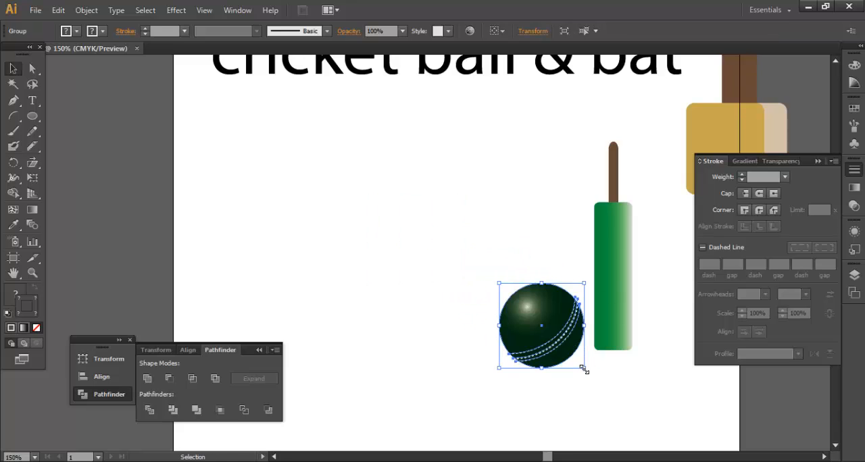
drag(585, 369, 577, 341)
click(512, 295)
click(502, 398)
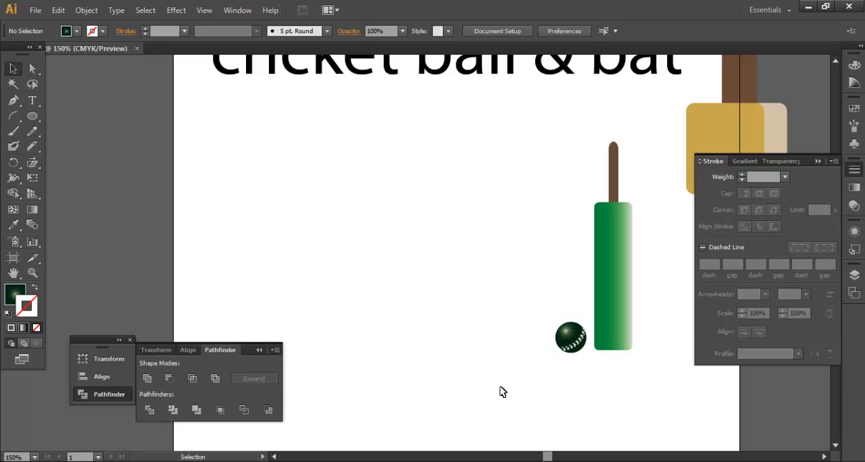
Step: Draw a tall, narrow rounded rectangle on the empty area left of the bat and duplicate it into a row of three stumps
click(33, 115)
click(73, 131)
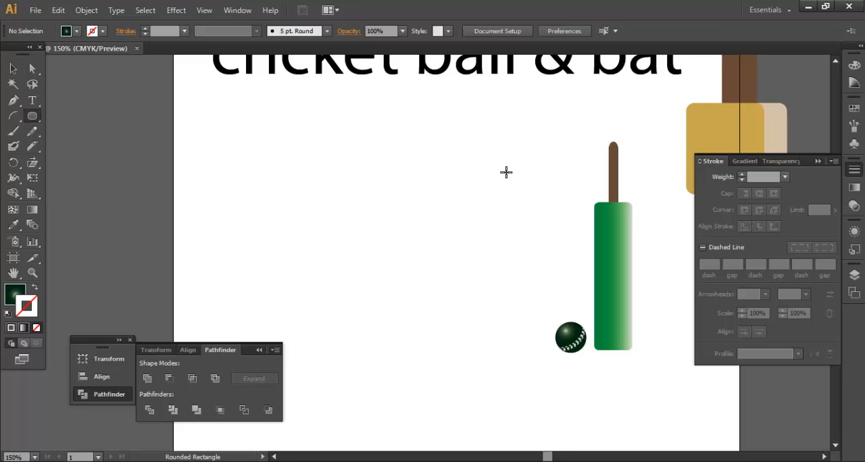
drag(404, 167, 415, 374)
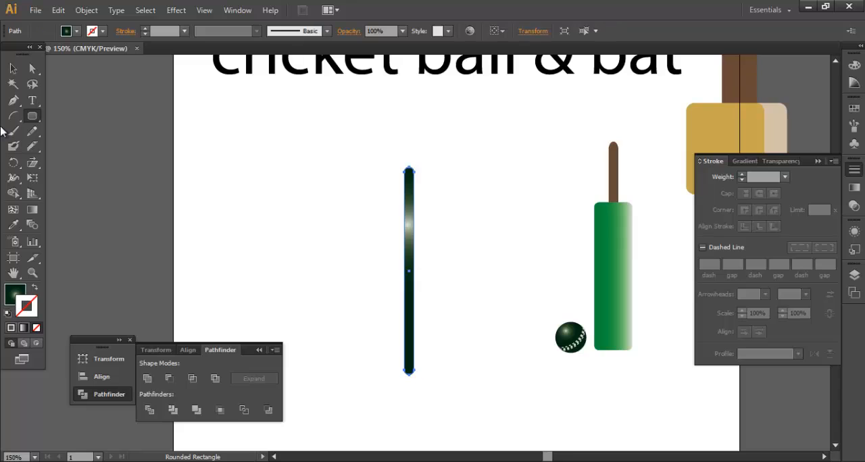
key(v)
drag(410, 256, 343, 199)
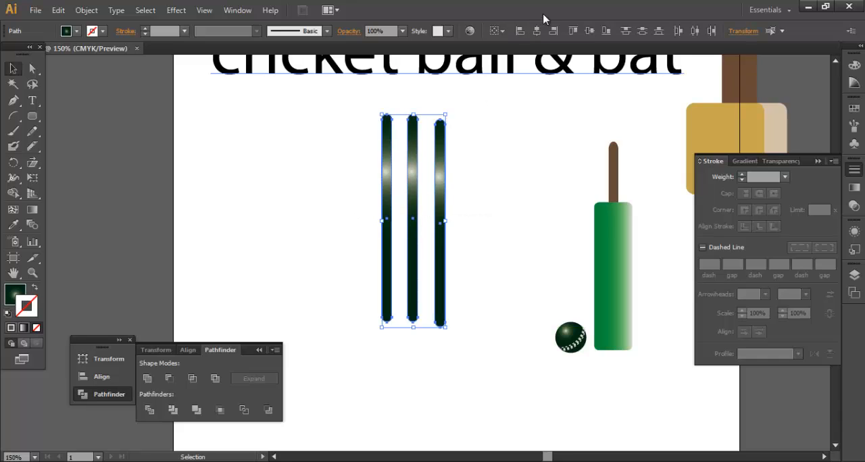
click(536, 31)
click(605, 31)
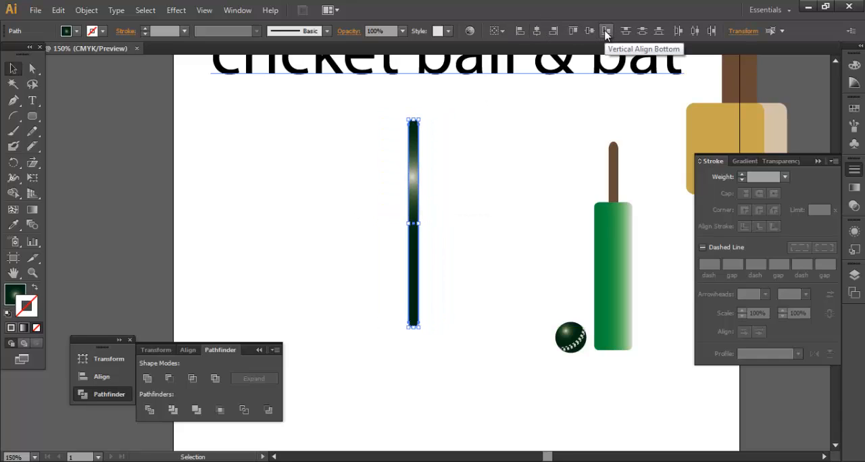
key(ctrl+z)
key(ctrl+z)
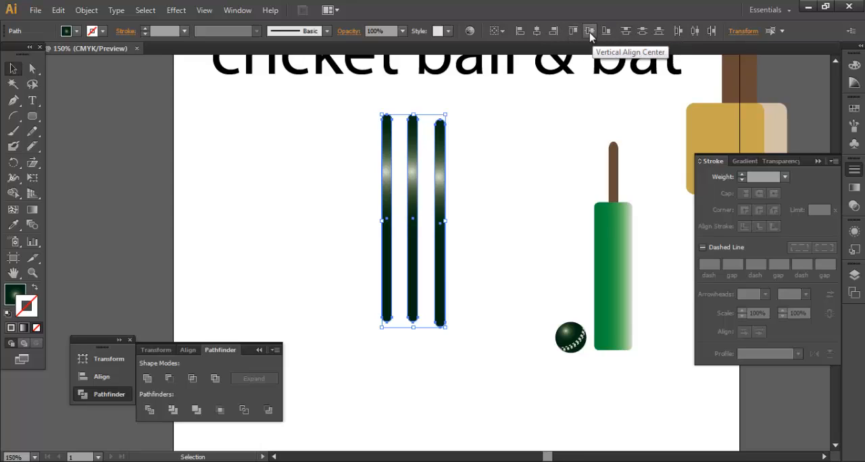
Step: Distribute the three stumps evenly by their horizontal centres and align them by their vertical centres
click(694, 33)
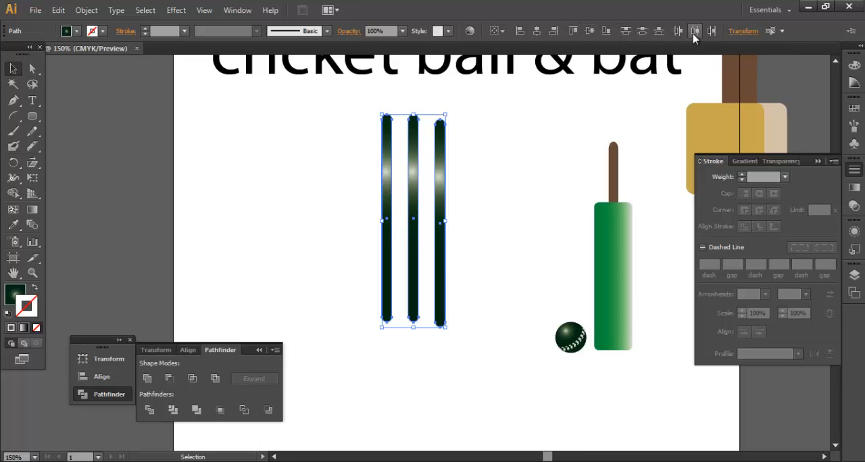
click(644, 33)
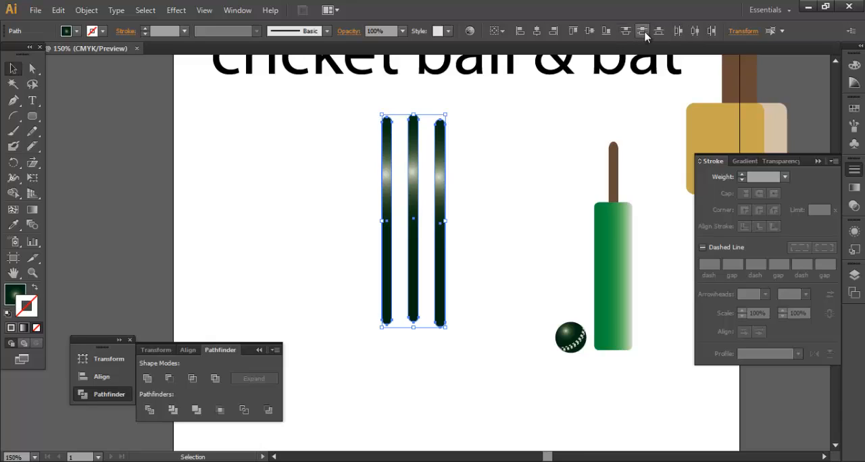
click(587, 32)
click(495, 290)
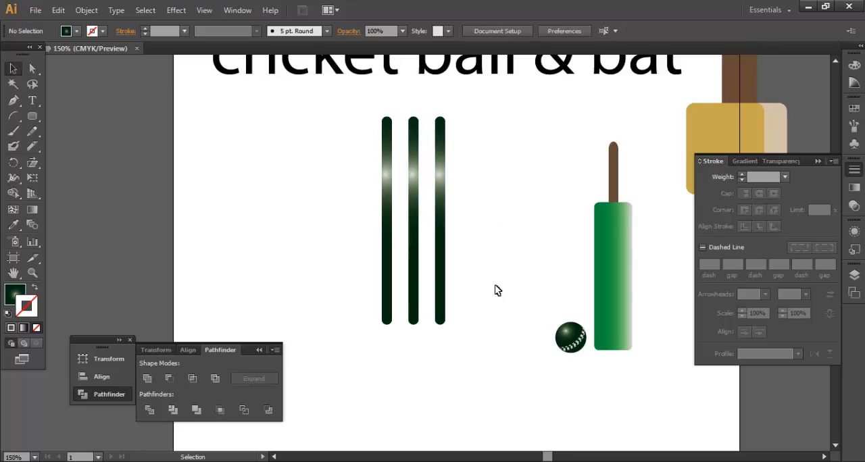
Step: Apply the bat blade's green gradient fill to all three stumps with the Eyedropper, then clear the selection
click(444, 250)
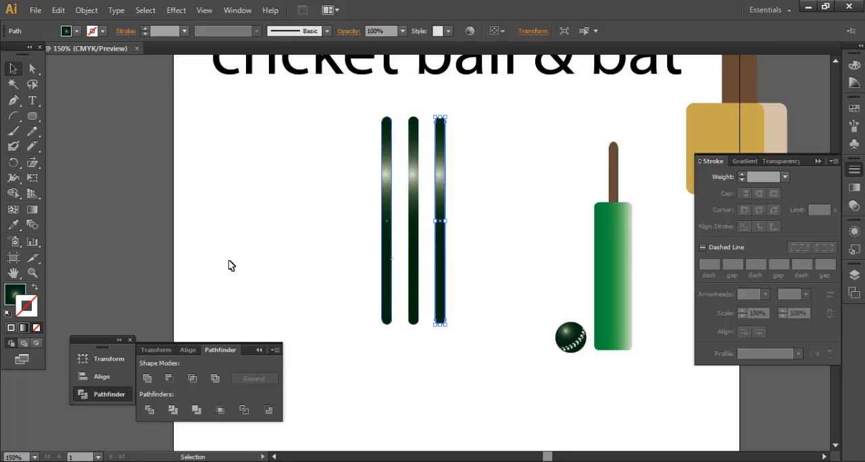
click(13, 224)
click(623, 257)
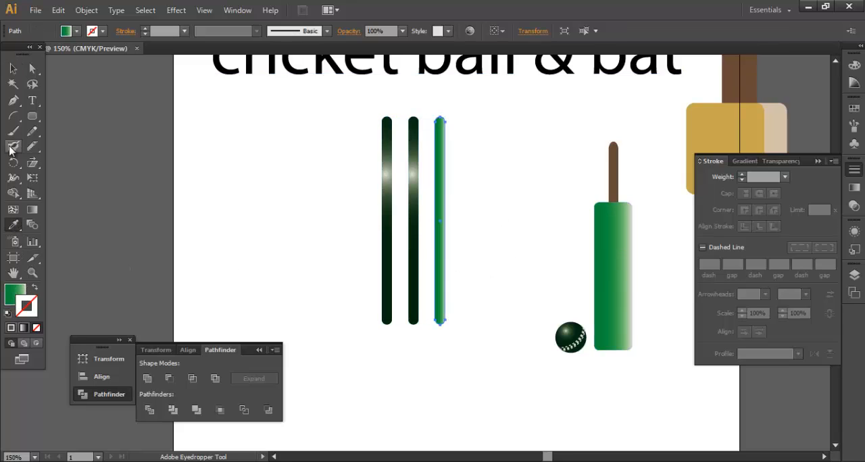
ctrl+click(410, 229)
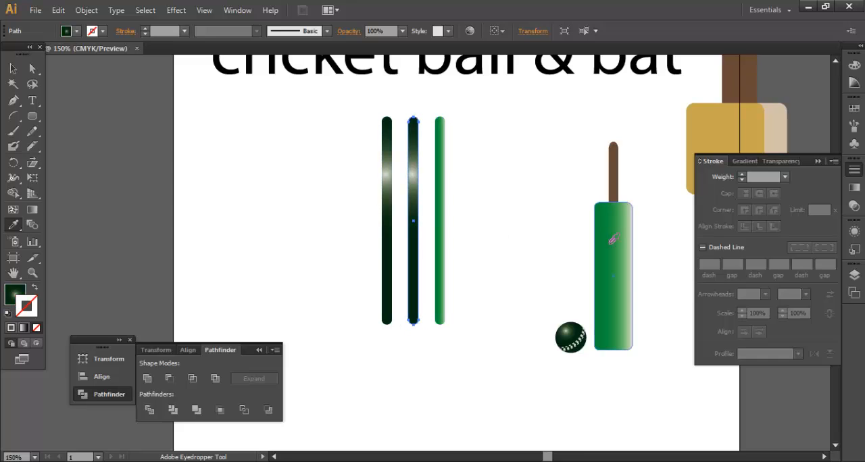
click(612, 238)
ctrl+click(393, 252)
click(613, 257)
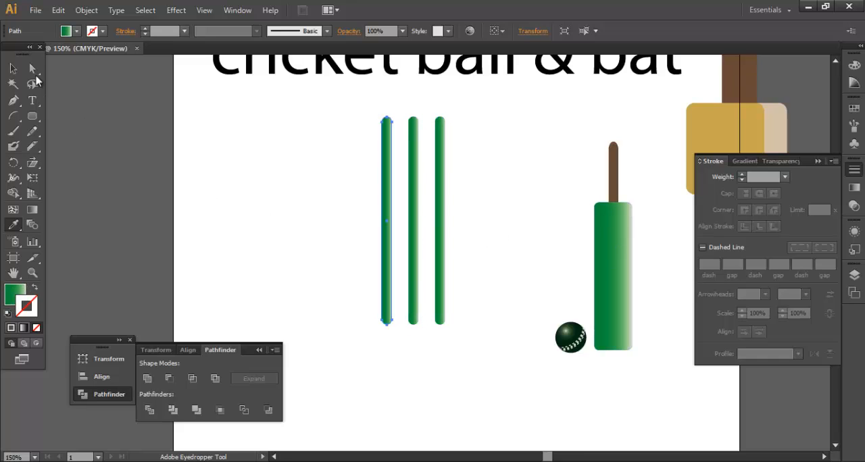
click(14, 69)
click(261, 191)
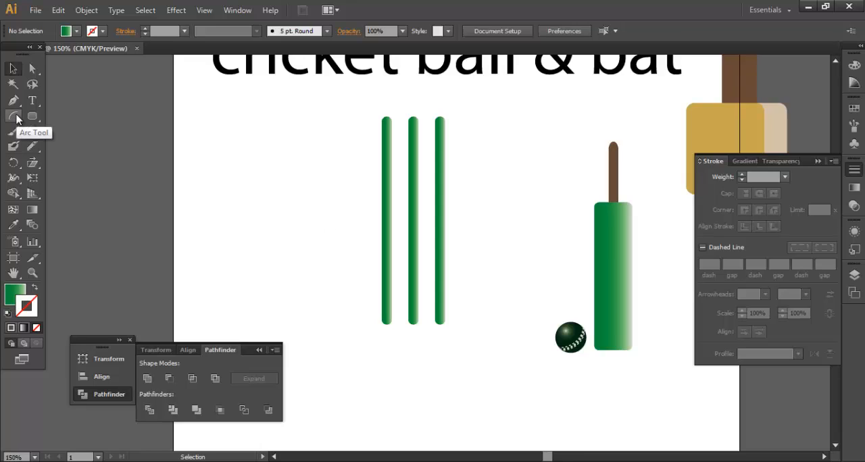
Step: Draw a short horizontal line segment across the upper part of the rightmost stump, spanning its width
drag(17, 119, 68, 116)
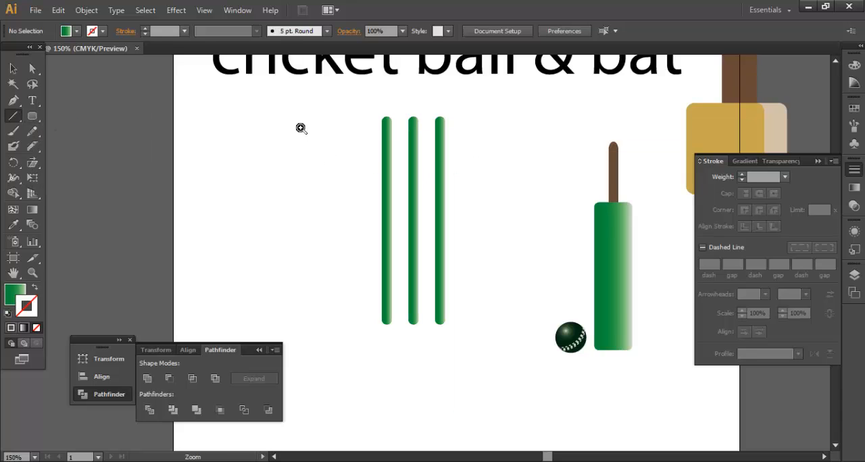
key(ctrl+space)
drag(299, 129, 523, 351)
drag(514, 208, 498, 239)
drag(447, 253, 458, 138)
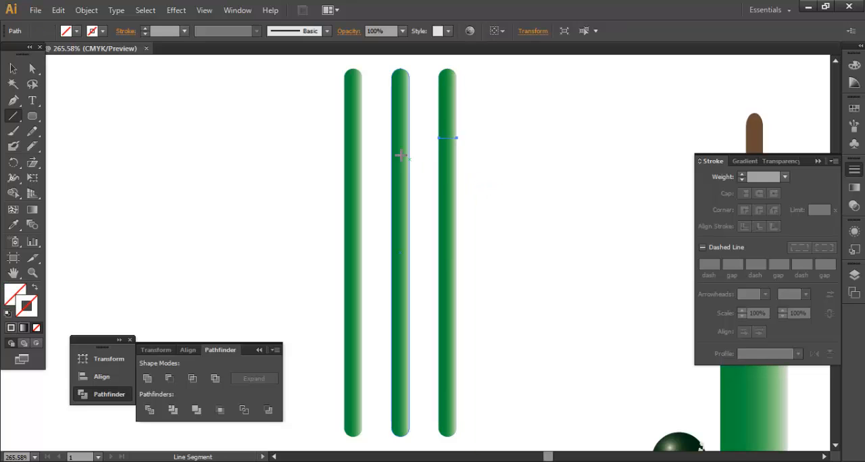
Step: Give the short line a 1 pt stroke in dark grey (K=80) and deselect it
click(164, 30)
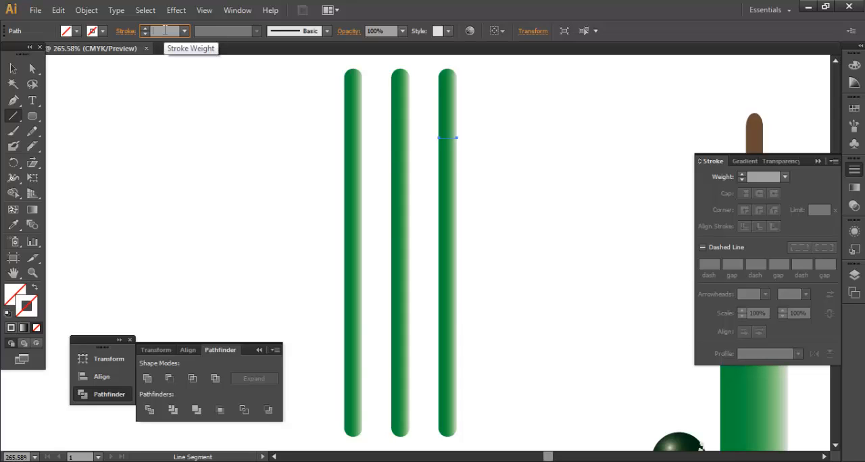
key(Up)
key(Up)
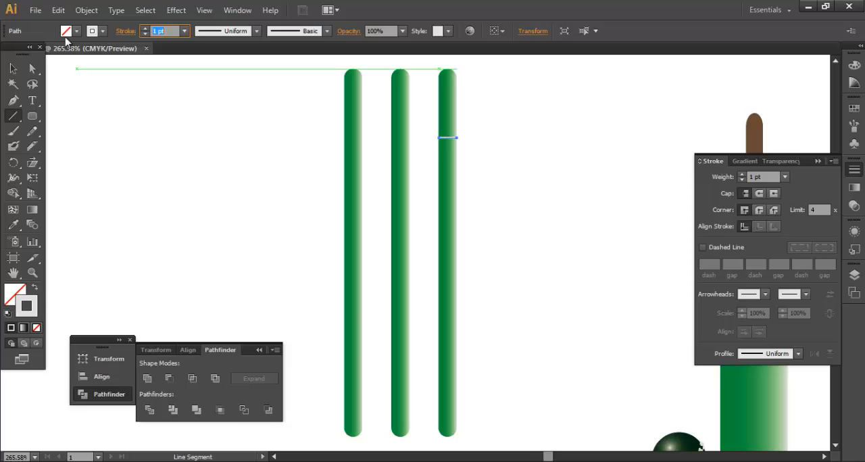
click(102, 31)
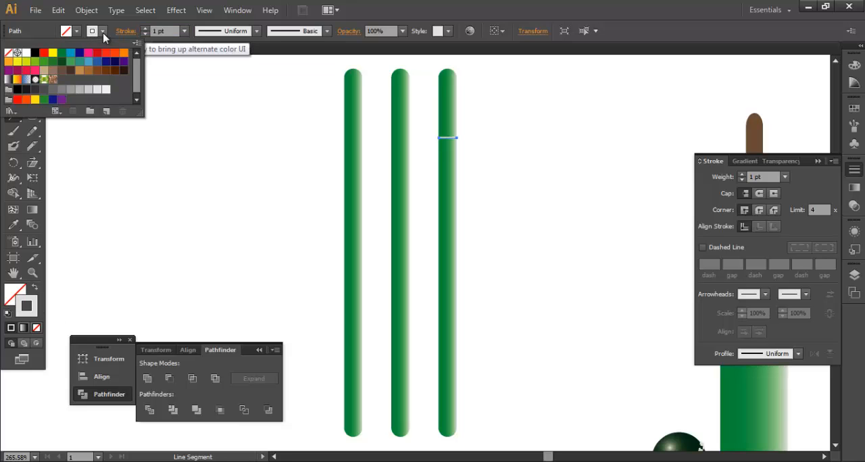
click(34, 90)
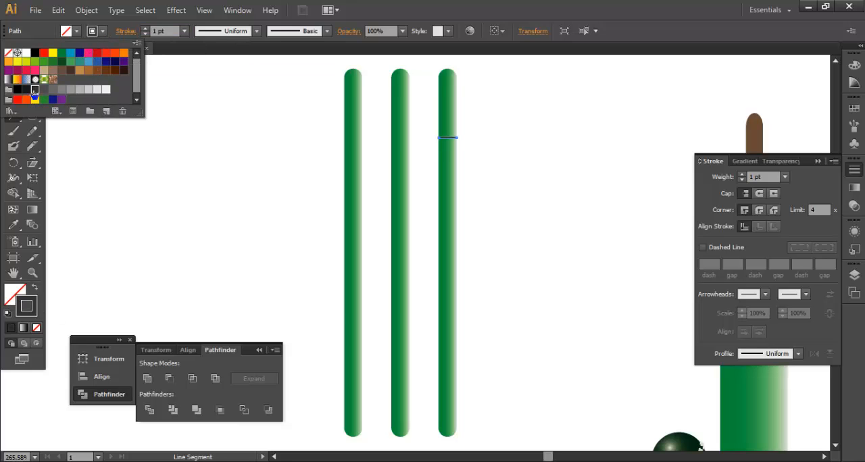
click(549, 150)
click(463, 270)
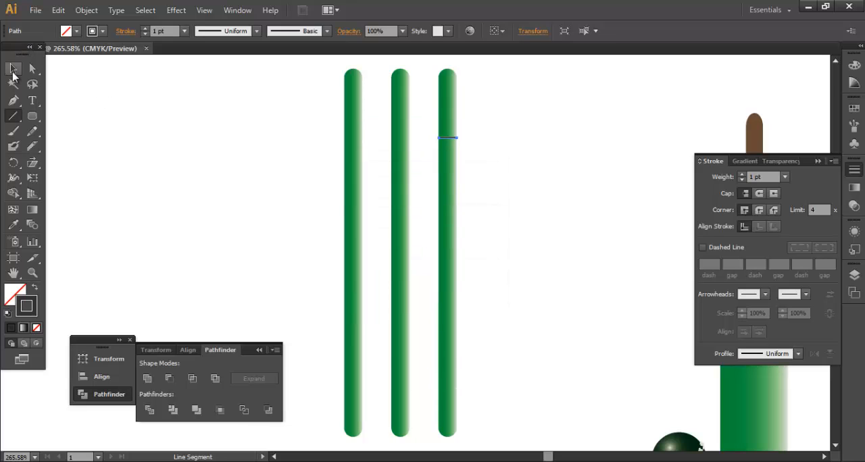
key(v)
click(295, 165)
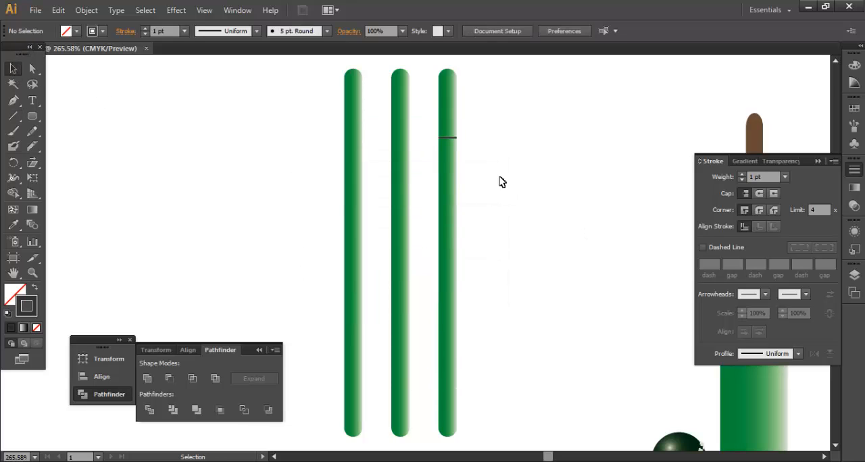
Step: Duplicate the dark line horizontally onto the middle and leftmost stumps at the same height
click(454, 138)
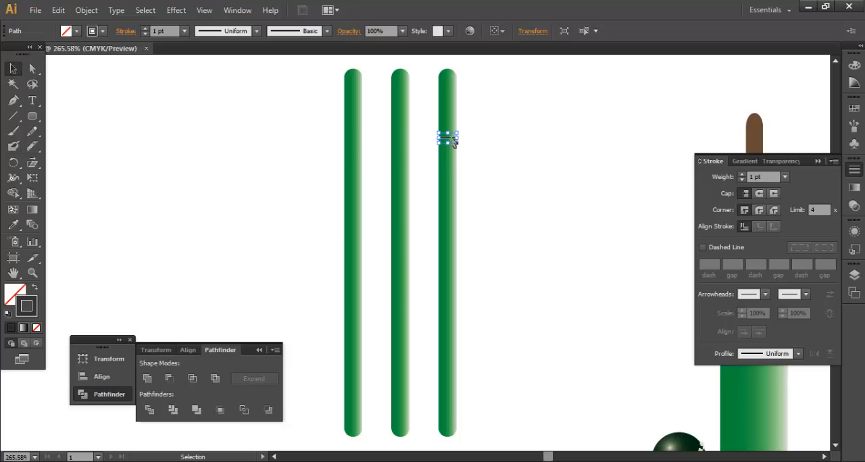
shift+click(452, 139)
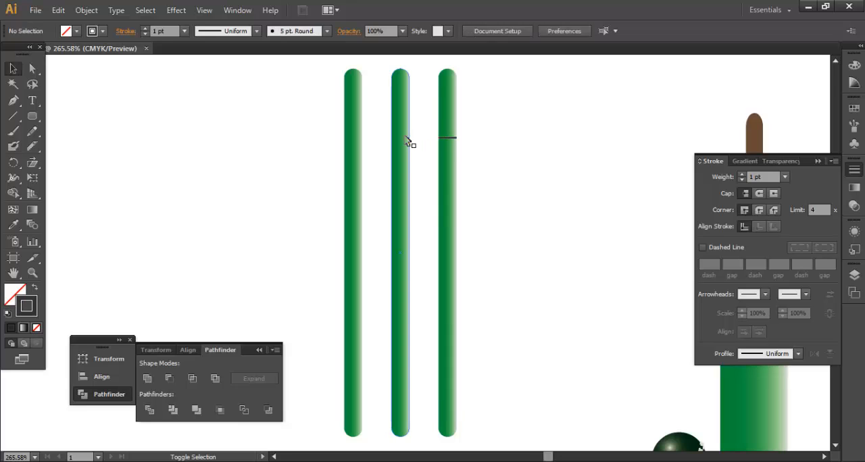
click(455, 139)
drag(454, 141, 408, 140)
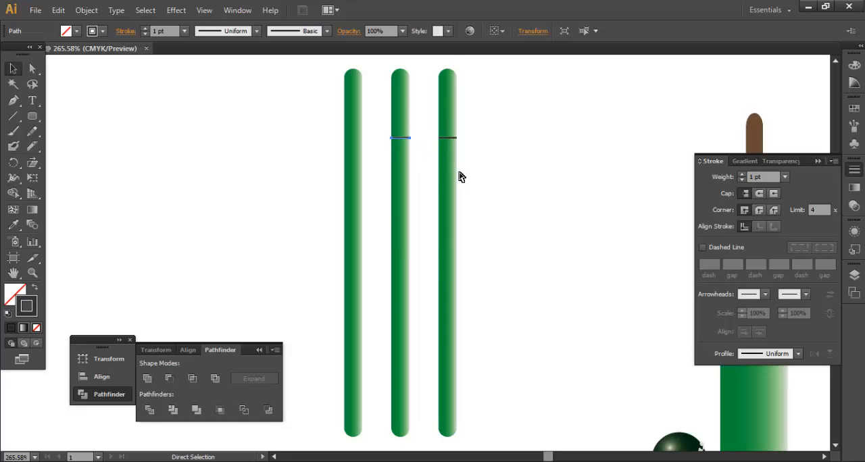
click(511, 184)
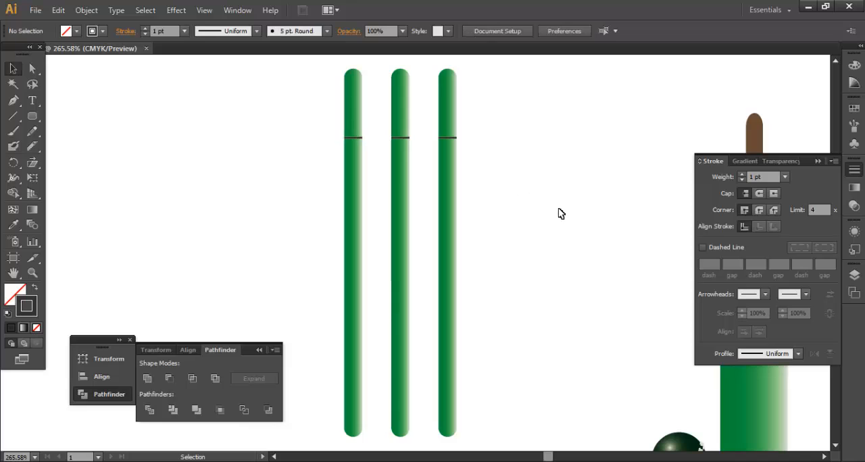
Step: Duplicate the row of three dark lines to about the middle of the stumps and again just below their rounded tips
drag(314, 93, 490, 108)
click(437, 120)
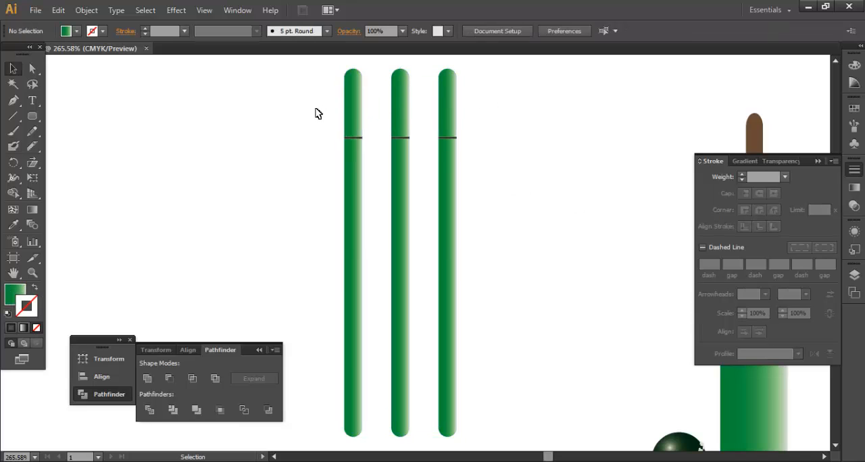
drag(315, 112, 453, 251)
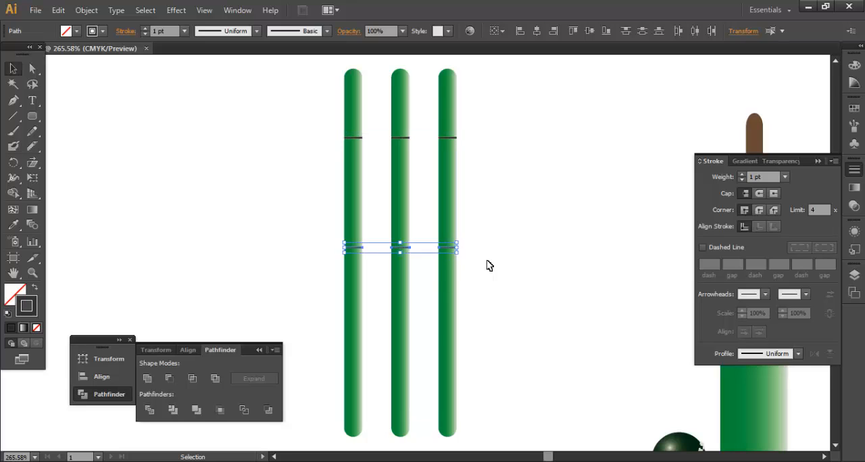
drag(451, 251, 439, 76)
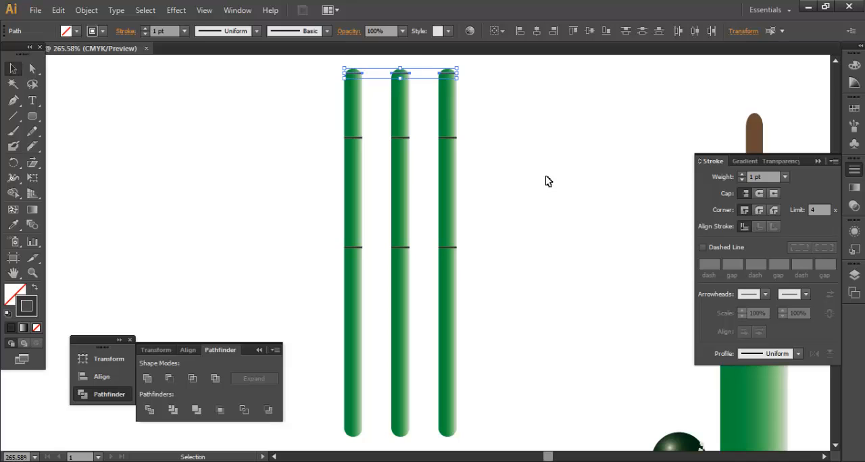
Step: Narrow the selected row of three lines near the stump tips slightly about its centre
key(z)
drag(332, 65, 472, 88)
drag(467, 247, 479, 126)
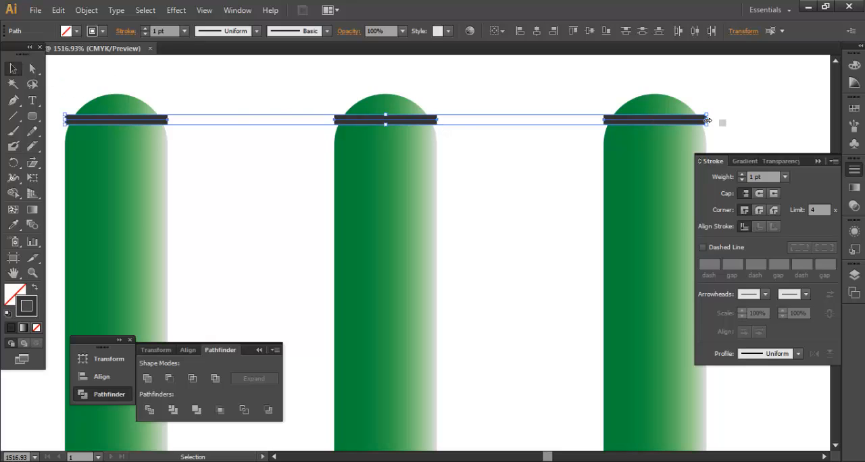
drag(707, 120, 699, 120)
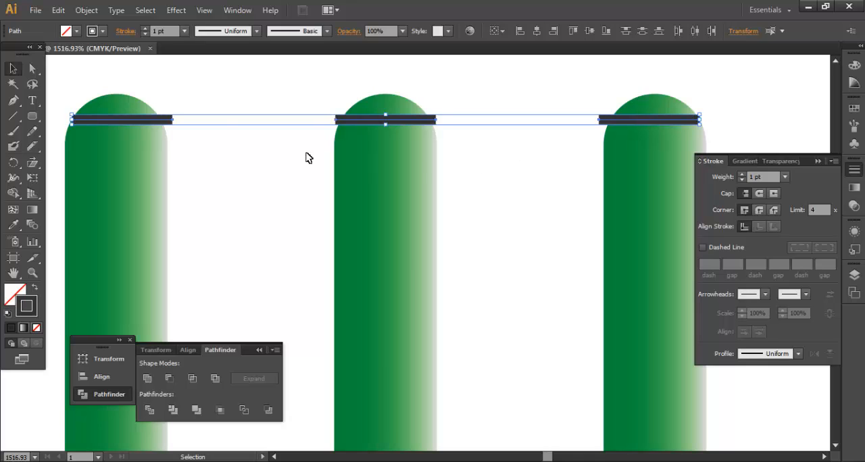
Step: Adjust both end points of the leftmost stump's top line with Direct Selection to match the rounded tip's width
click(57, 73)
click(32, 68)
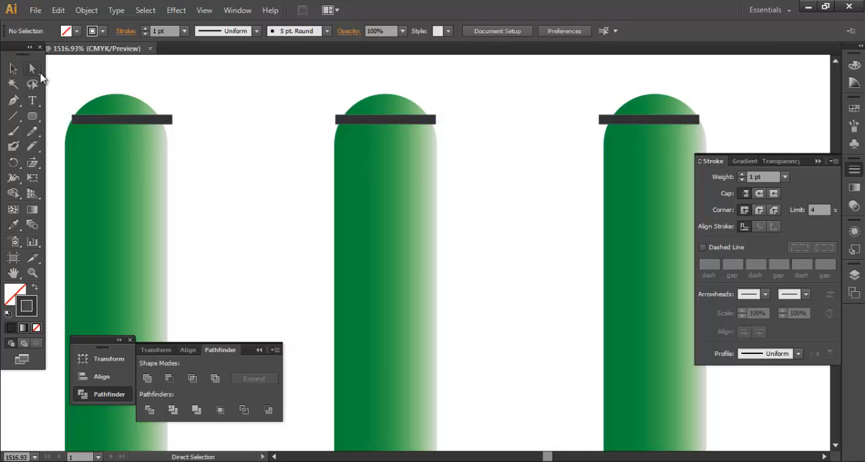
click(82, 121)
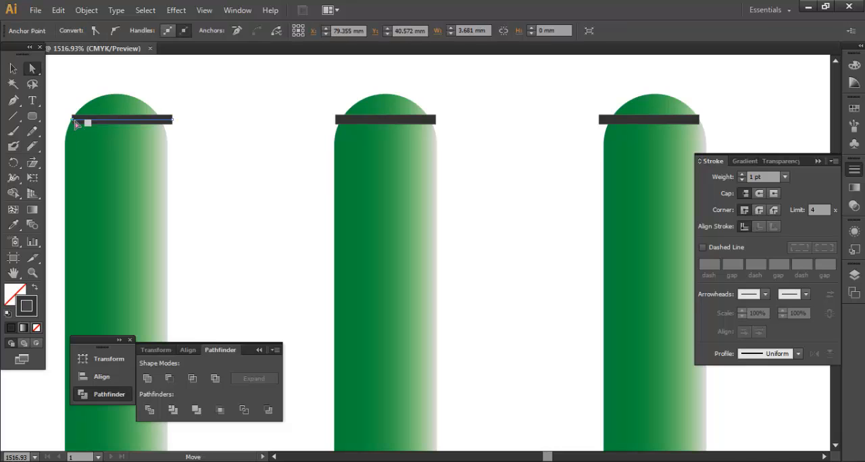
drag(172, 121, 156, 121)
click(183, 140)
click(130, 121)
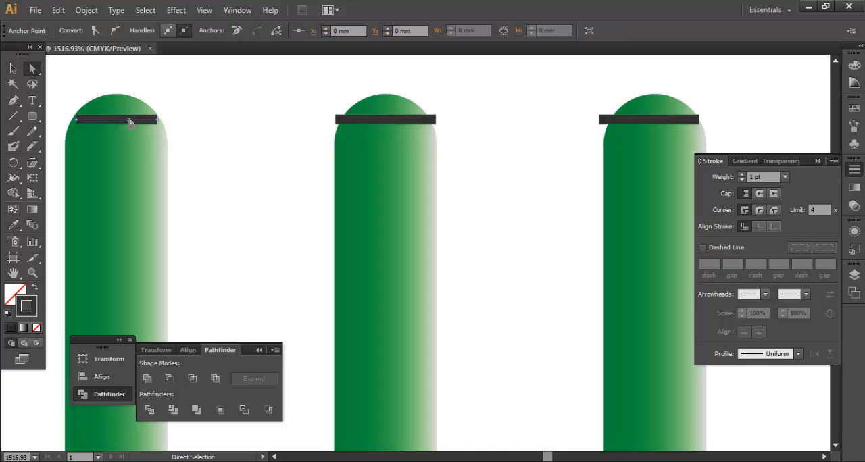
drag(158, 122, 162, 122)
click(192, 139)
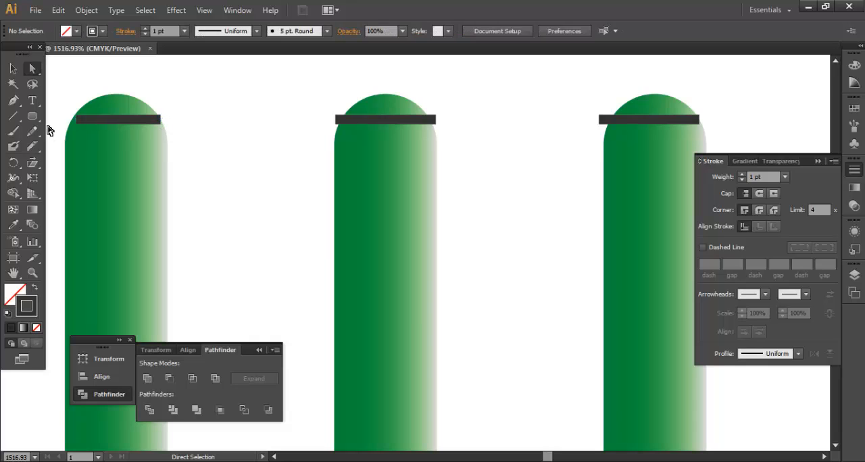
click(76, 121)
click(75, 123)
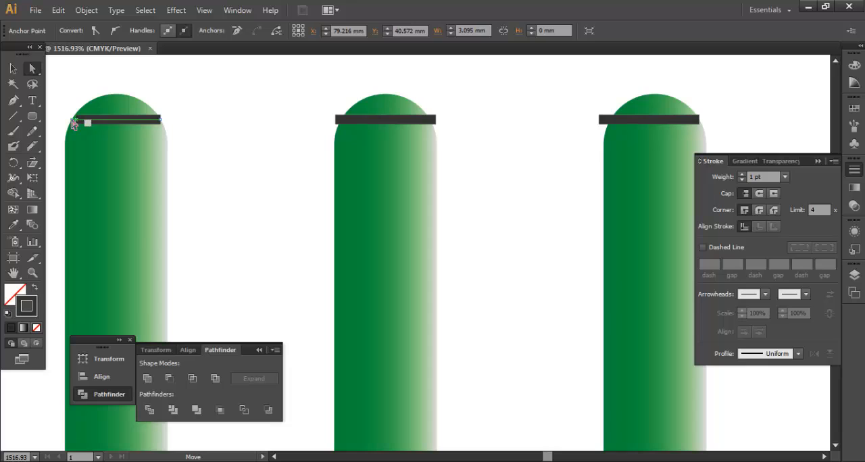
Step: Swap the fill and stroke colours of the leftmost stump's top line and deselect it
click(33, 290)
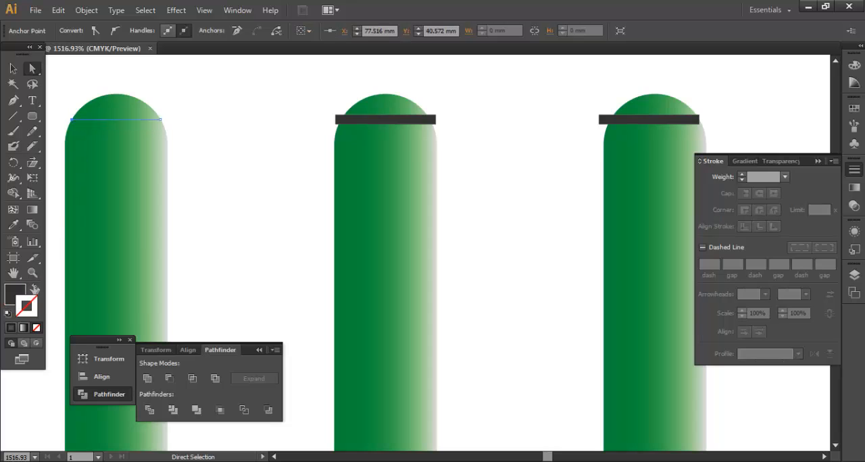
click(13, 292)
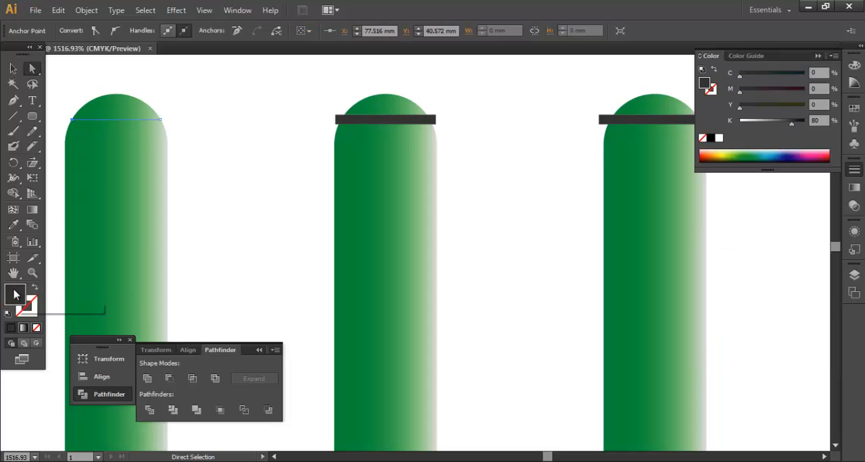
click(146, 122)
click(147, 124)
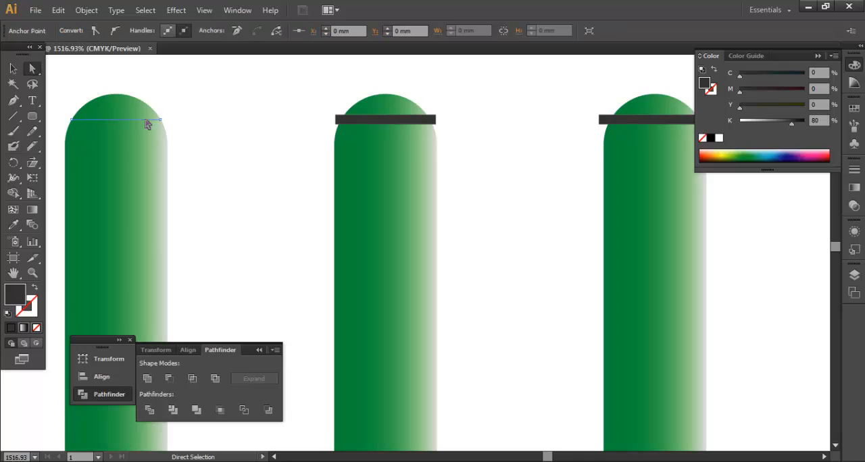
click(217, 146)
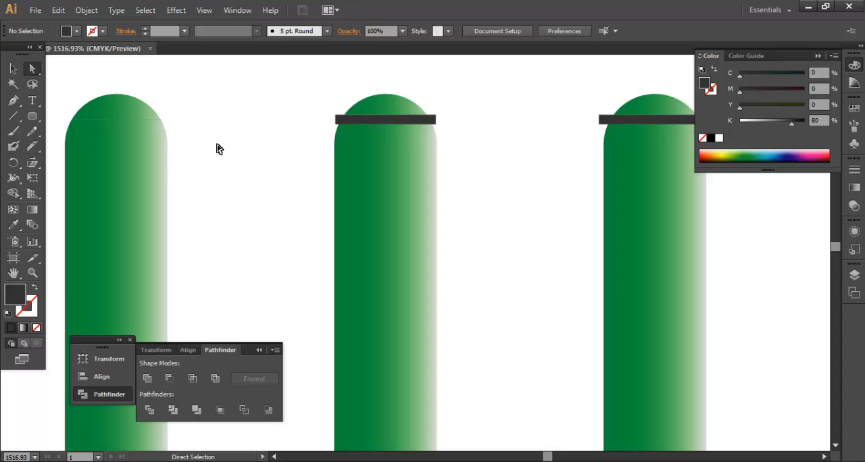
Step: Set the stroke weight to 4 pt with no object selected
click(164, 32)
text(1)
key(Return)
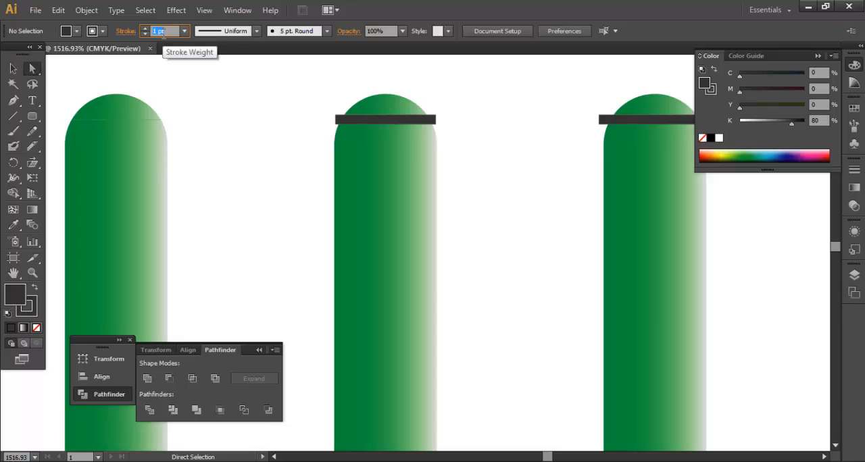
Step: Give the leftmost stump's top line a stroke weight of 1 pt
click(157, 121)
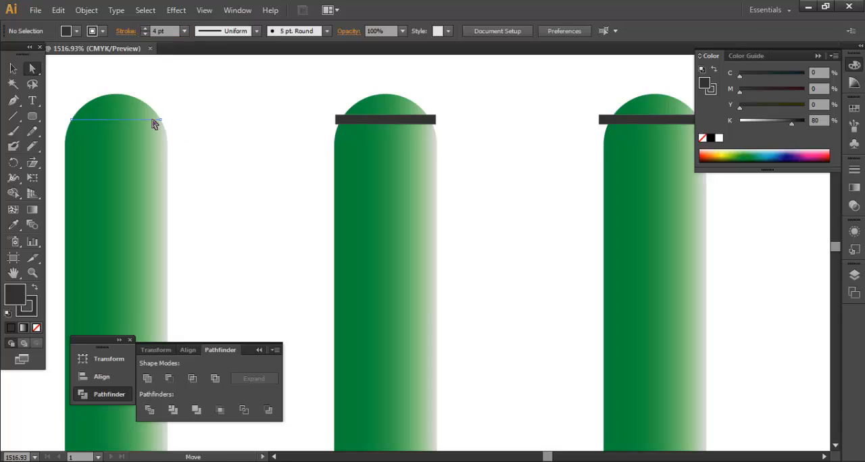
click(29, 310)
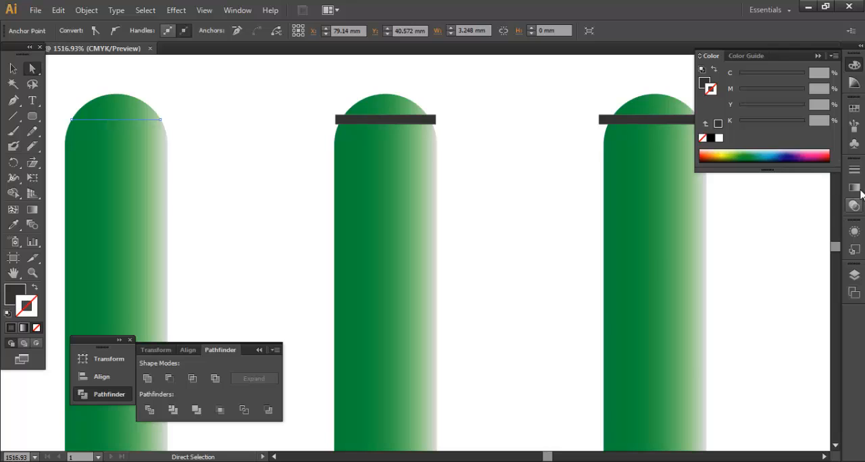
click(854, 170)
click(764, 176)
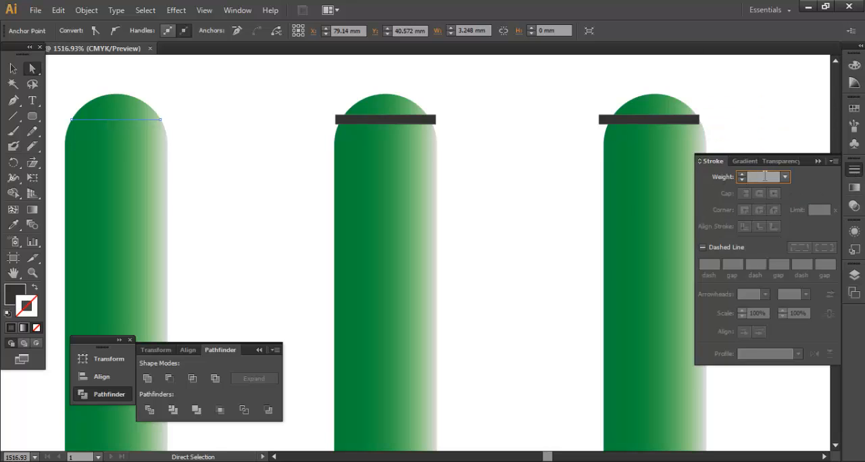
scroll(765, 177, up, 1)
scroll(765, 177, down, 1)
scroll(764, 177, up, 1)
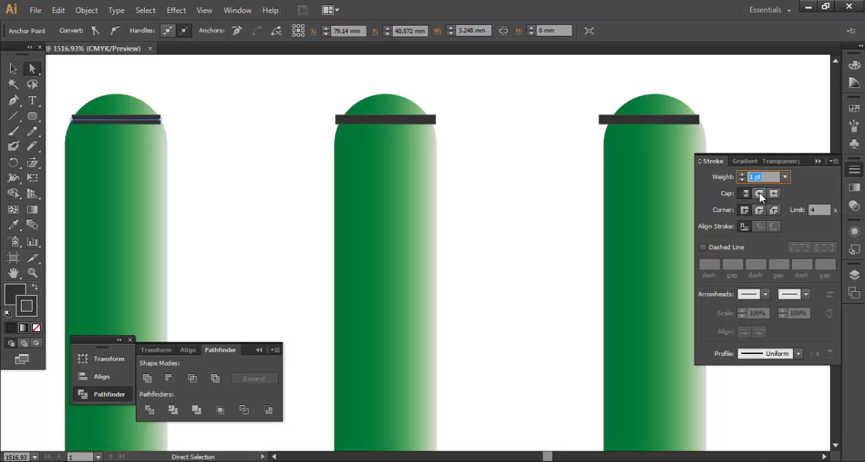
Step: Apply a round cap and a round corner join to the leftmost stump's top line and deselect it
click(759, 195)
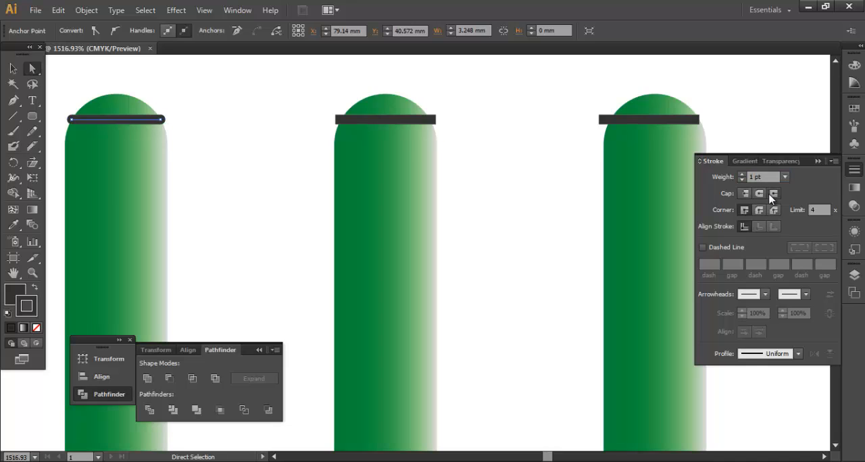
click(759, 210)
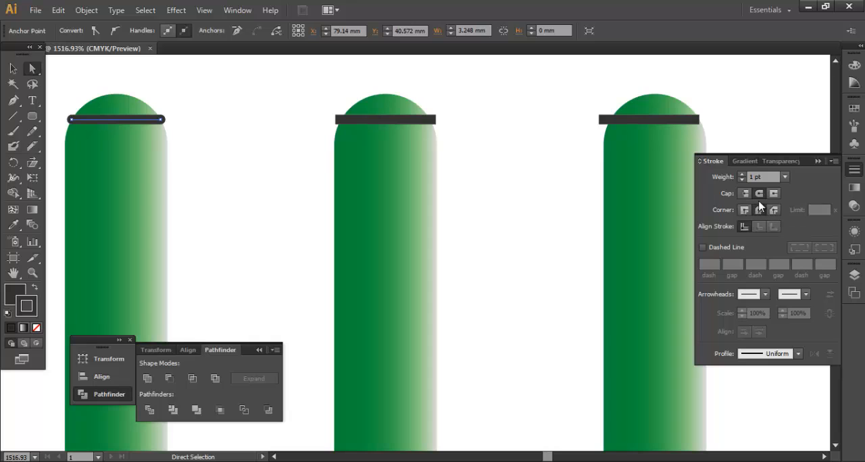
click(211, 149)
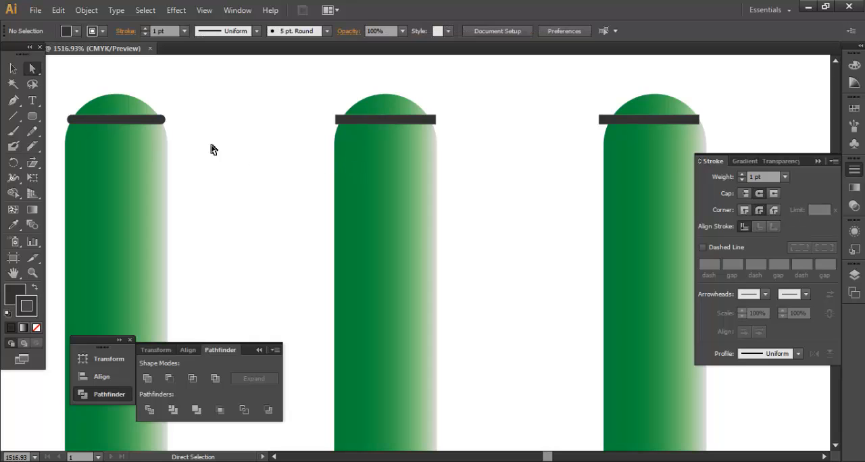
Step: Adjust both end points of the leftmost stump's top line so its rounded ends fit within the tip's outline
click(156, 120)
click(156, 120)
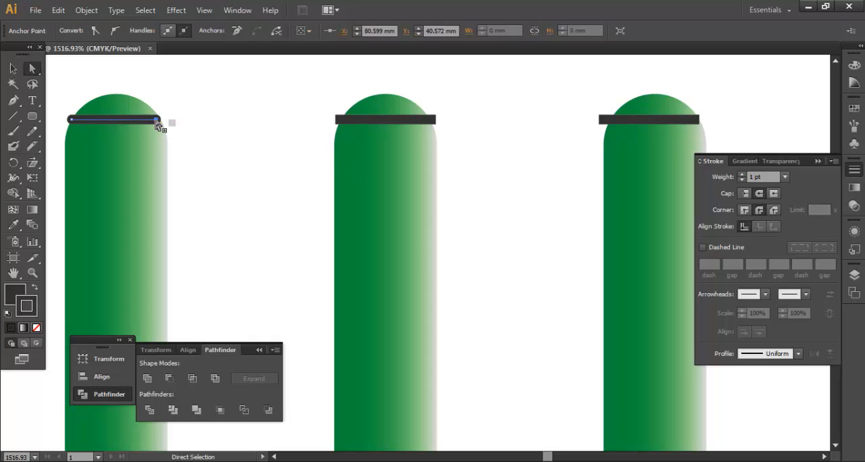
drag(154, 122, 151, 122)
key(ctrl+space)
drag(62, 114, 202, 150)
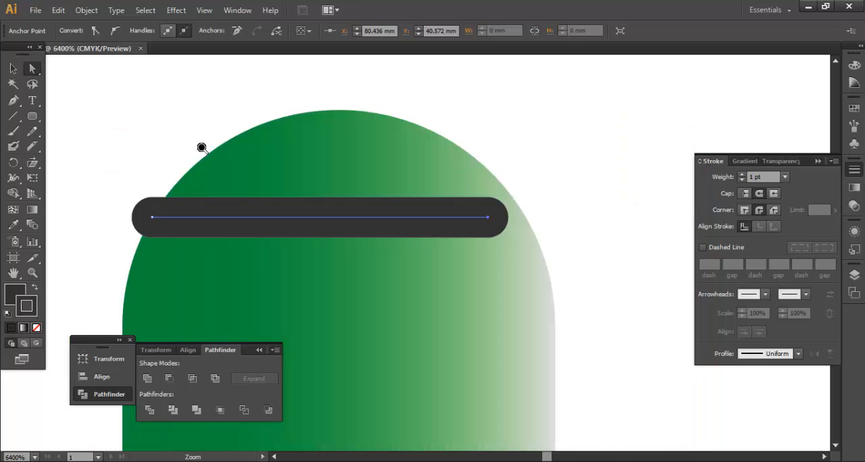
drag(153, 221, 172, 218)
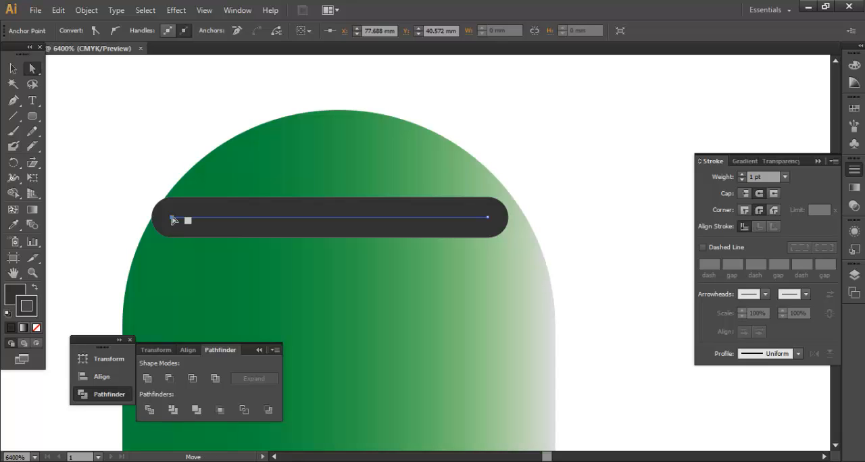
key(ctrl+z)
key(ctrl+shift+z)
drag(488, 217, 502, 218)
click(564, 181)
key(ctrl+minus)
key(ctrl+minus)
key(ctrl+minus)
key(ctrl+minus)
key(ctrl+minus)
key(ctrl+minus)
key(ctrl+minus)
key(ctrl+minus)
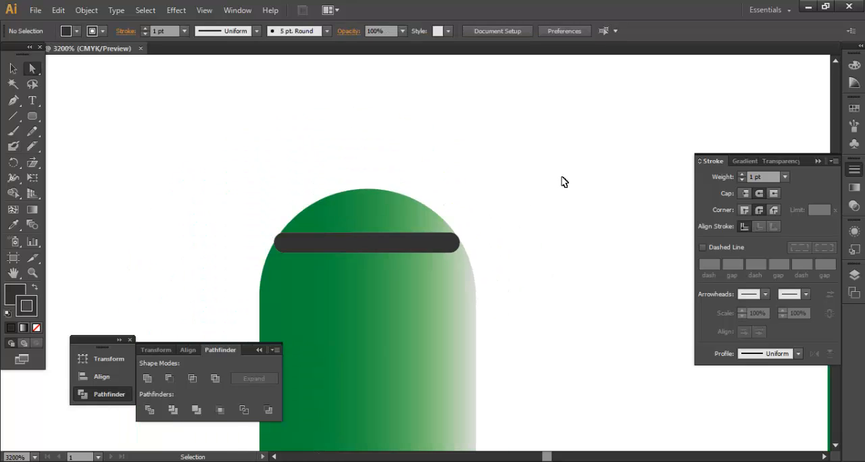
Step: Delete the square-ended top lines from the middle and rightmost stumps
key(space)
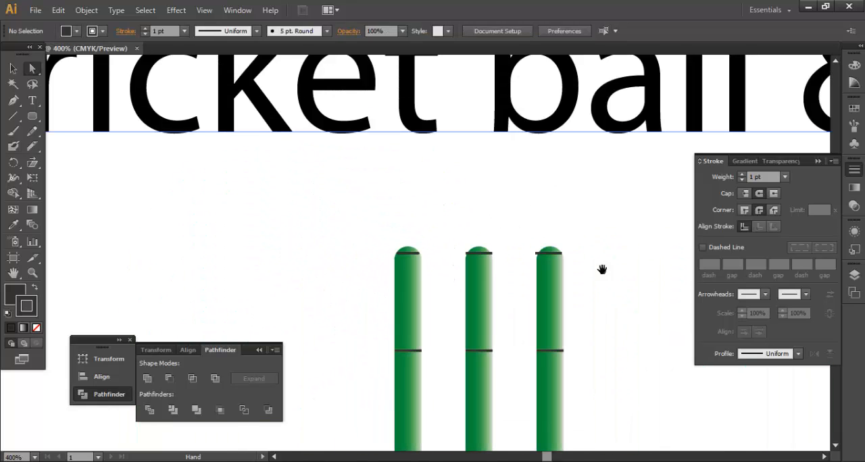
drag(621, 345, 518, 303)
click(382, 213)
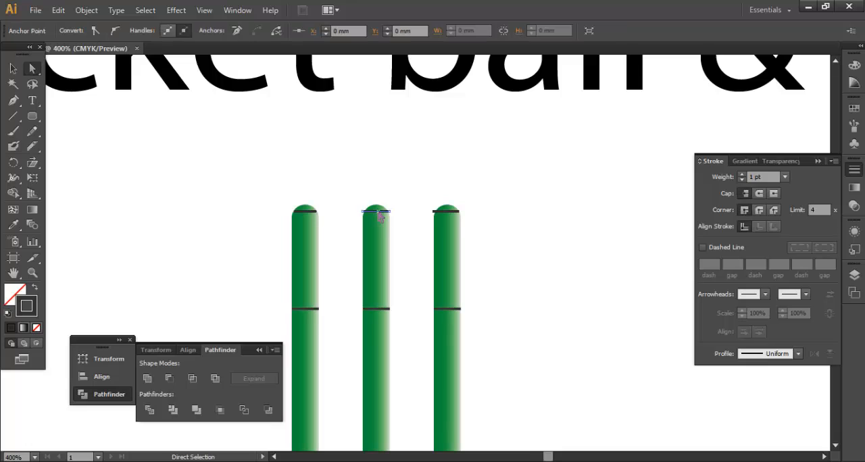
key(Delete)
click(446, 212)
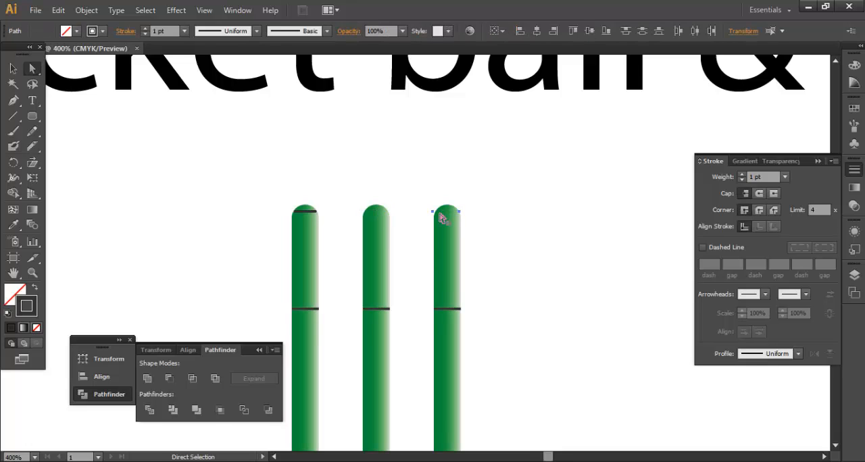
key(v)
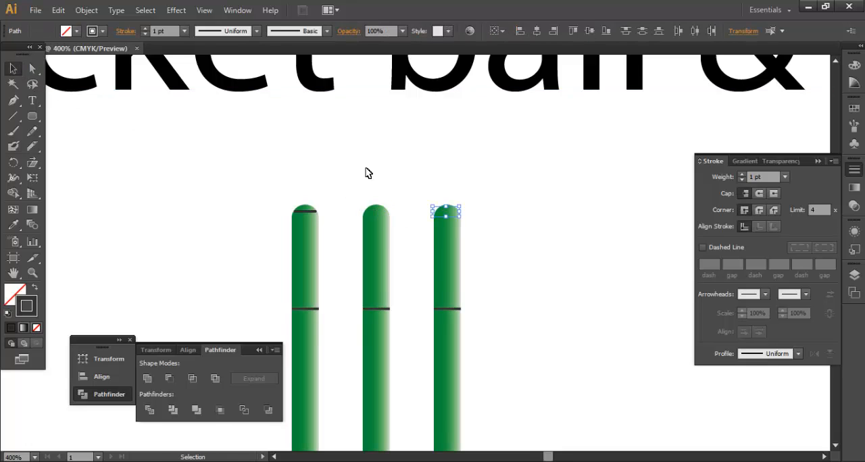
key(Delete)
drag(357, 192, 514, 225)
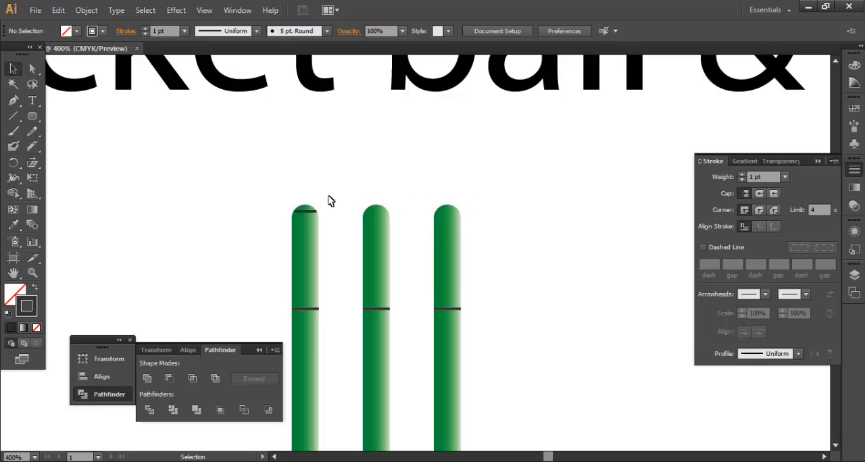
Step: Duplicate the leftmost stump's rounded top line onto the tips of the middle and rightmost stumps at equal spacing
click(315, 213)
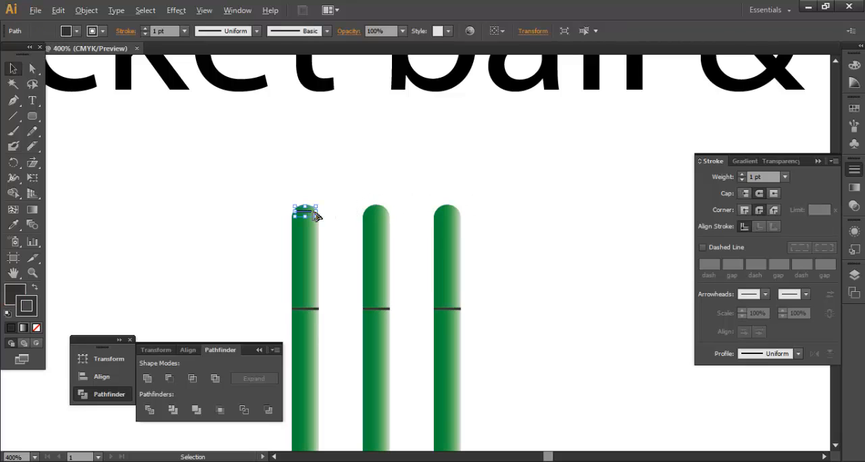
drag(315, 215, 387, 216)
key(ctrl+d)
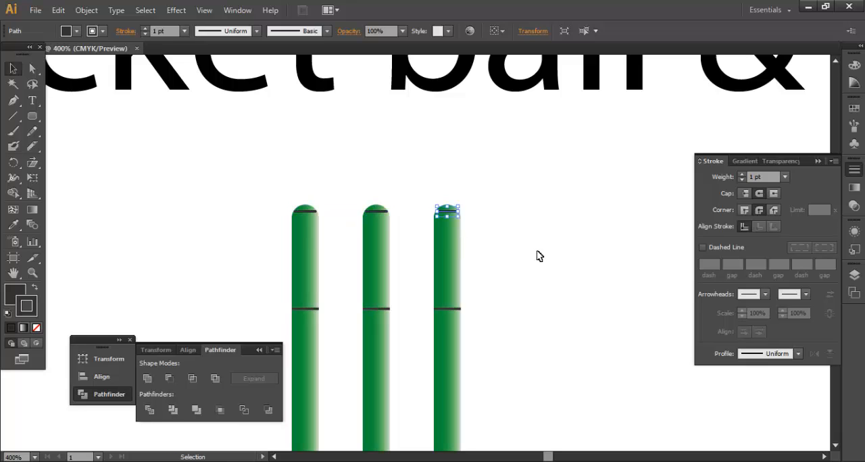
click(539, 256)
Step: Unlock and group the three stumps with their dark lines, and narrow the group horizontally
key(ctrl+minus)
key(ctrl+minus)
key(ctrl+minus)
key(ctrl+minus)
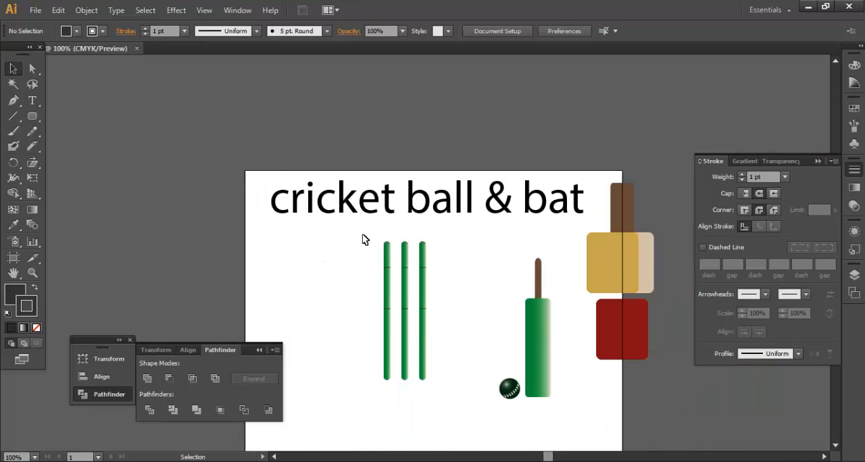
key(ctrl+alt+2)
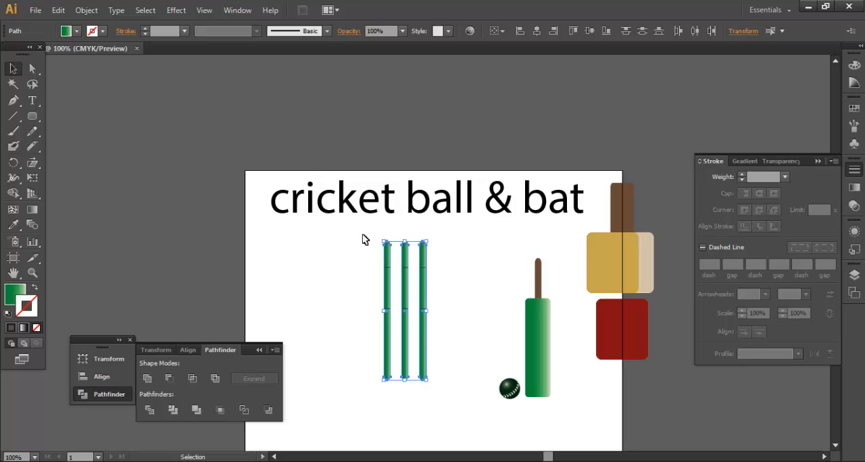
drag(367, 234, 452, 400)
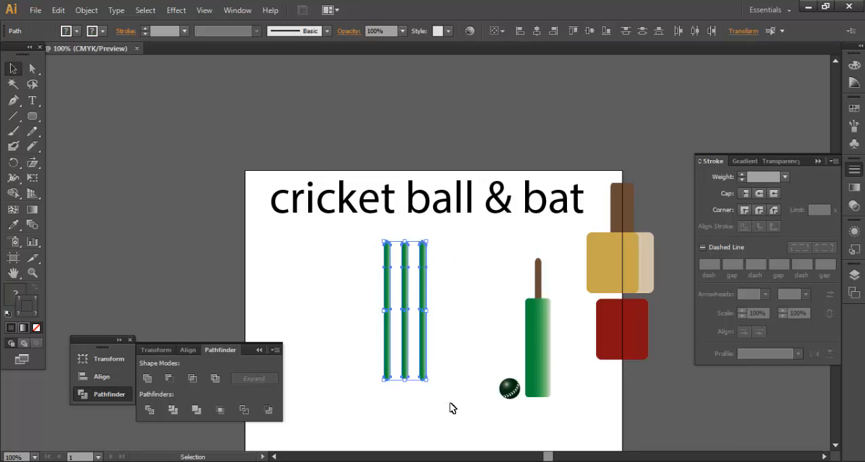
key(ctrl+g)
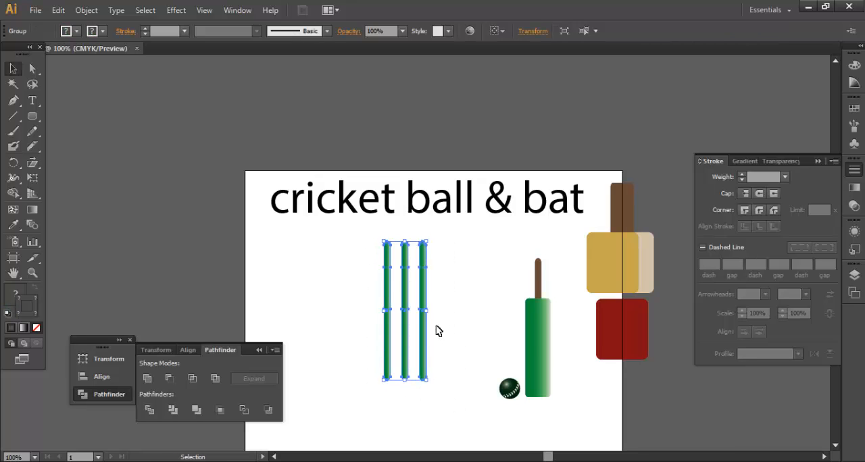
drag(427, 310, 414, 310)
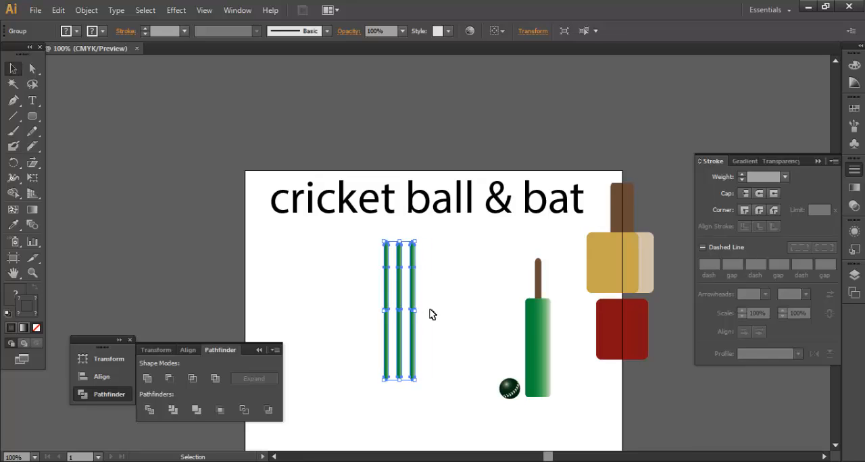
click(430, 314)
Step: Rotate the bat and ball together clockwise and move them over to the stumps
drag(473, 309, 552, 420)
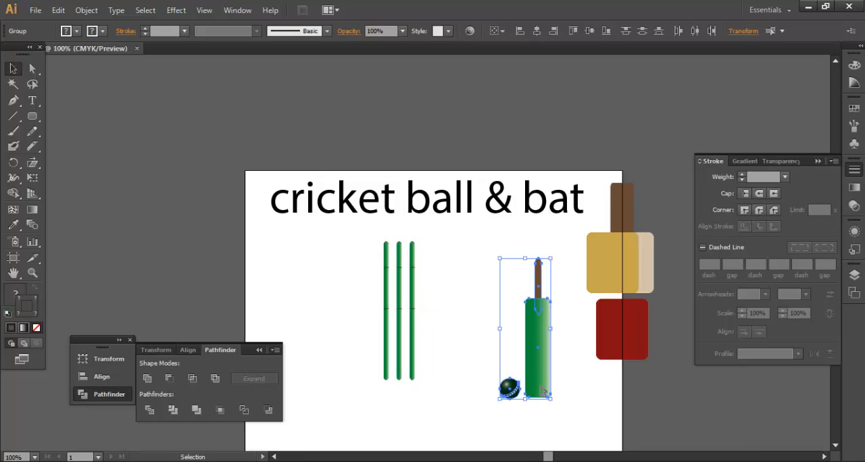
drag(541, 391, 438, 431)
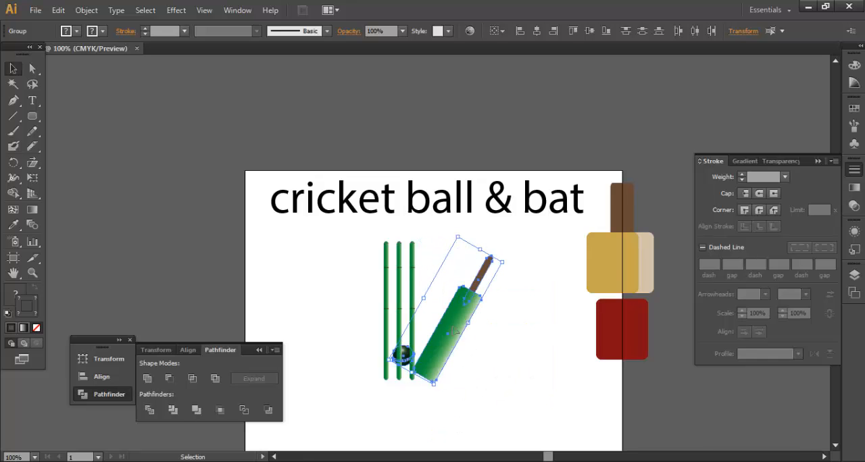
drag(457, 335, 391, 329)
Step: Bring the tilted bat to the front of the stumps and move it up to cross them diagonally
right_click(361, 381)
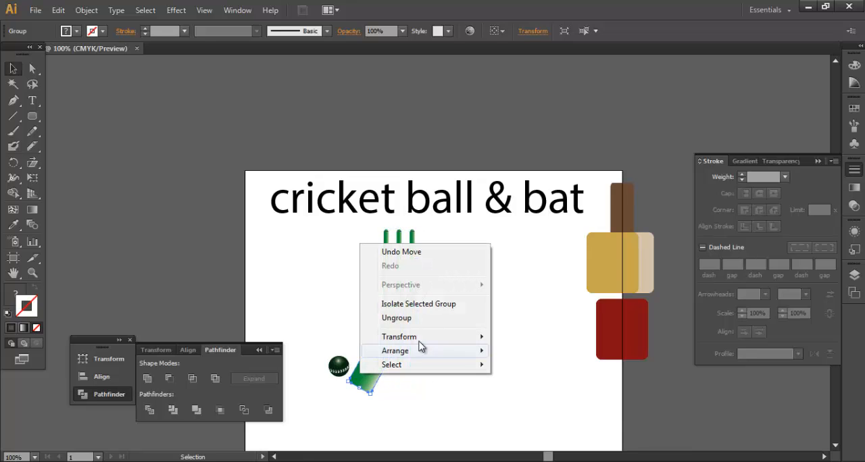
mouse_move(433, 352)
click(531, 350)
click(455, 361)
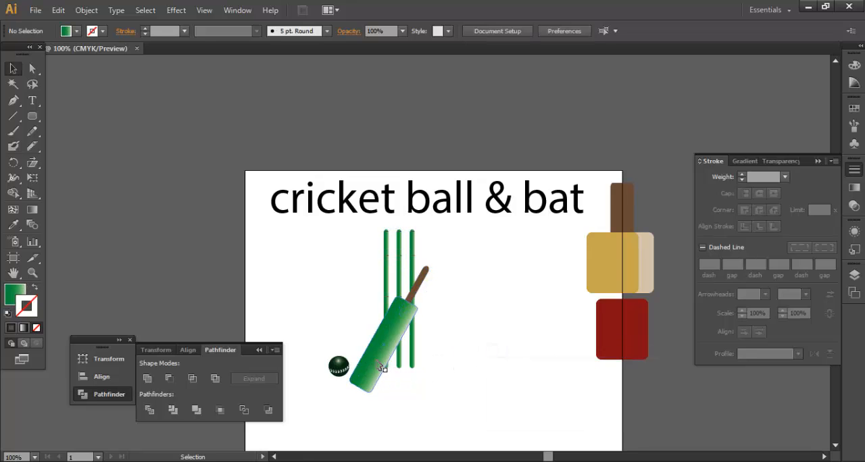
drag(380, 360, 388, 334)
Step: Move the ball onto the lower end of the bat's blade and bring it to the front
drag(347, 370, 388, 345)
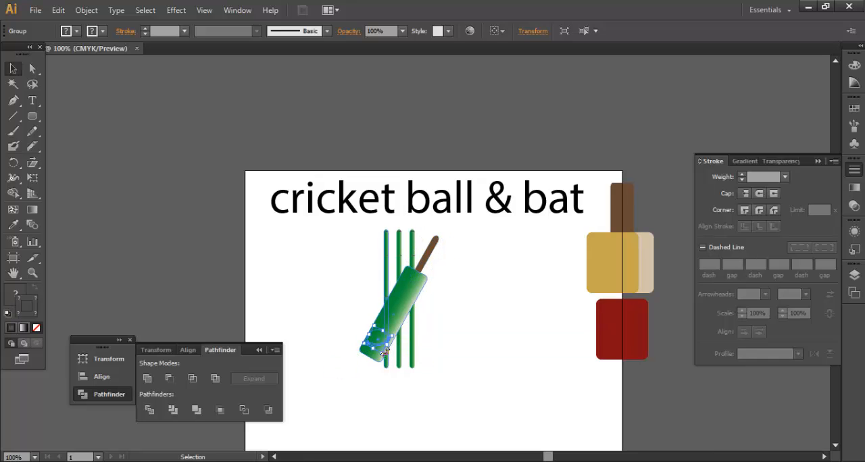
right_click(375, 338)
mouse_move(451, 320)
click(526, 318)
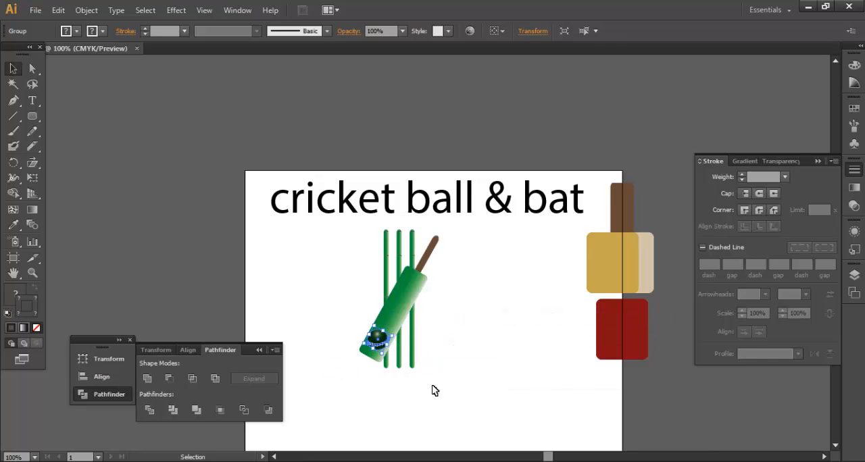
Step: Scale the ball down slightly on the bat's blade and deselect it
click(434, 389)
click(383, 347)
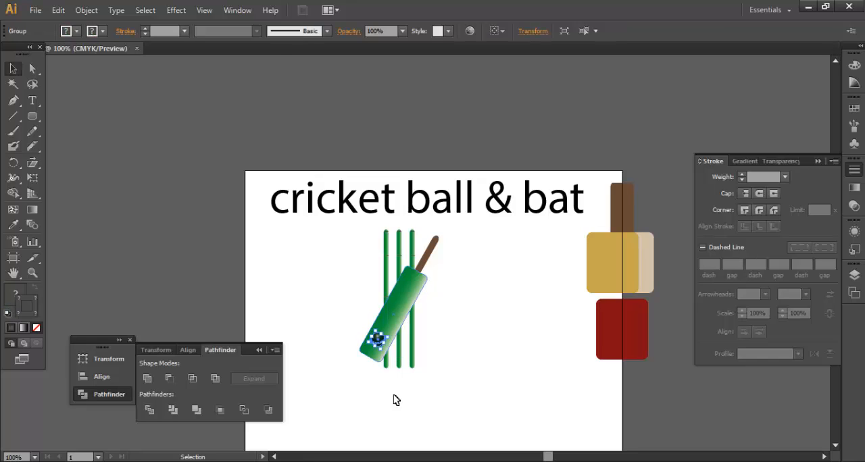
click(402, 412)
Step: Duplicate the assembled stumps, bat and ball to both sides so three sets stand in a row beneath the title
key(space)
drag(474, 309, 457, 219)
drag(307, 184, 432, 322)
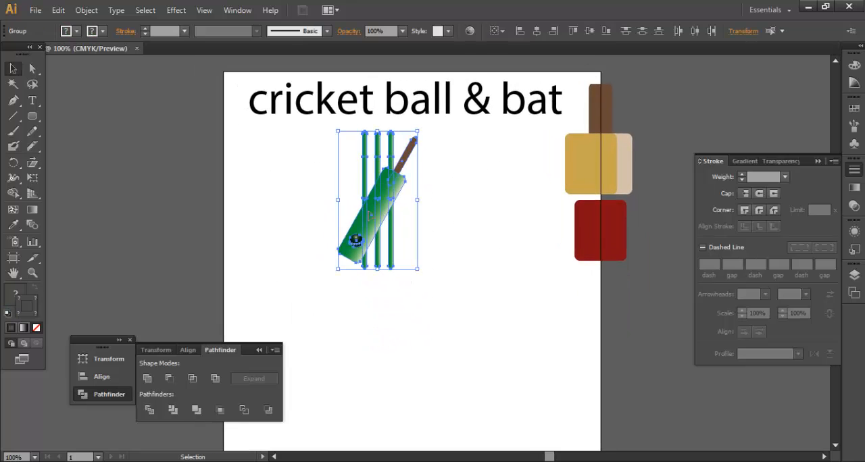
drag(370, 214, 492, 217)
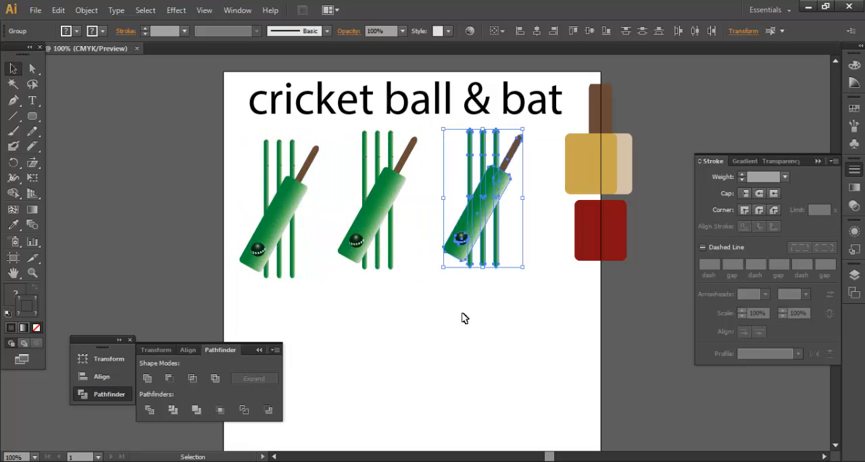
click(464, 317)
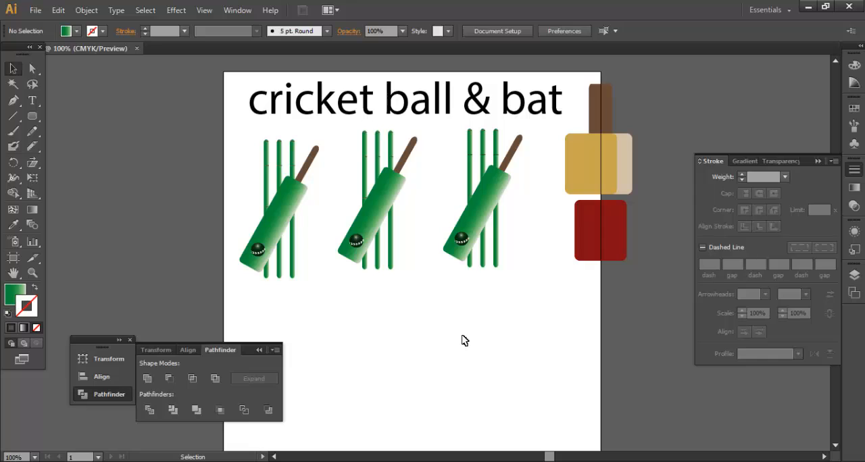